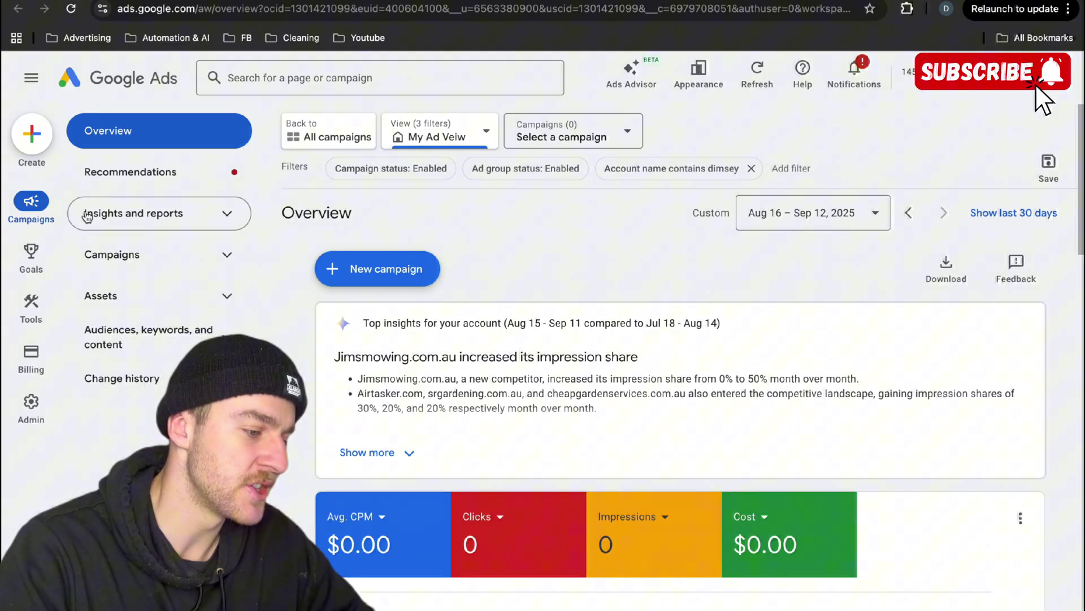
Go to the Conversions summary under Goals
mouse_move(38, 249)
left_click(164, 138)
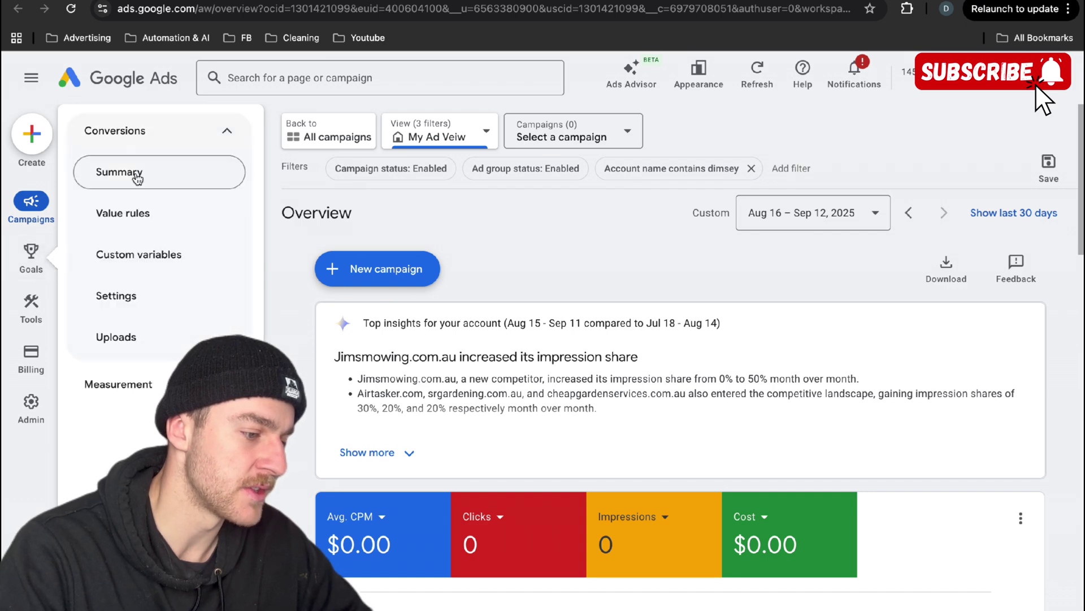
left_click(110, 173)
scroll(723, 331, "down", 10)
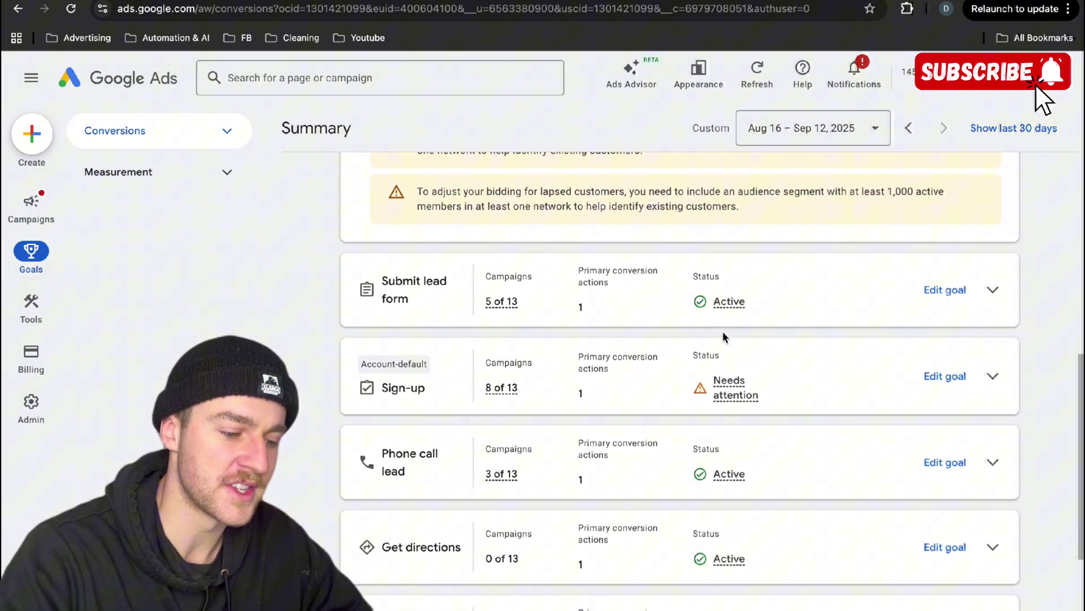
Remove the Submit lead form conversion action and begin creating a new conversion action
mouse_move(735, 306)
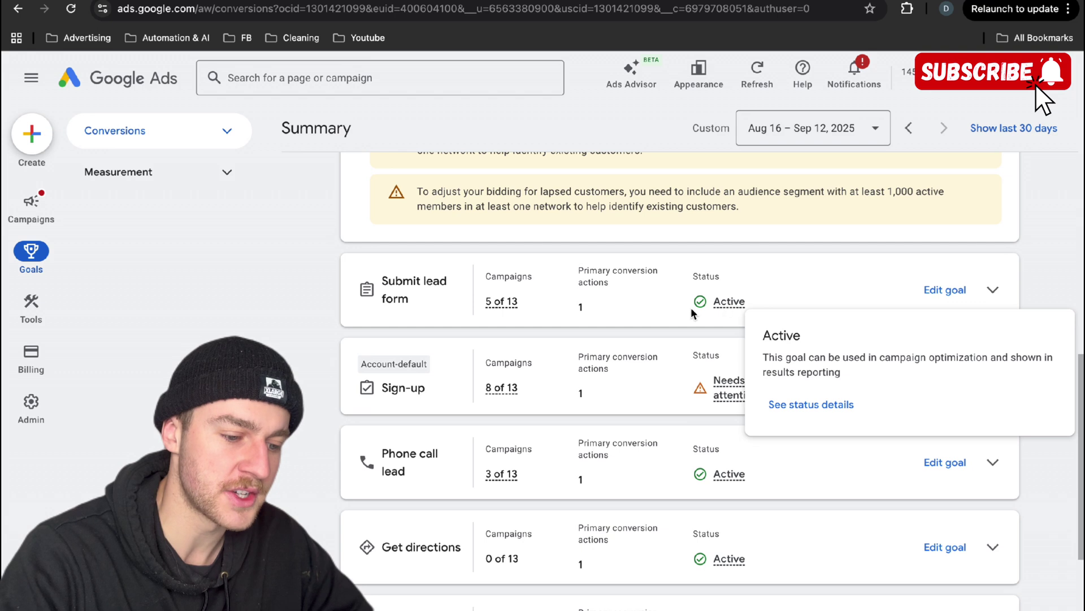
left_click(991, 296)
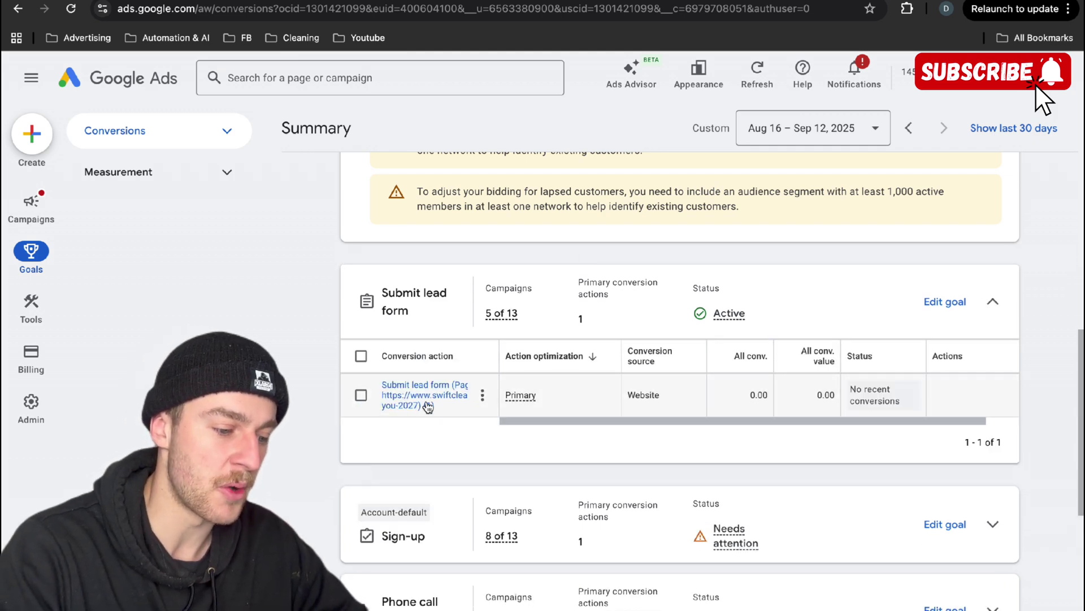
left_click(362, 394)
left_click(447, 362)
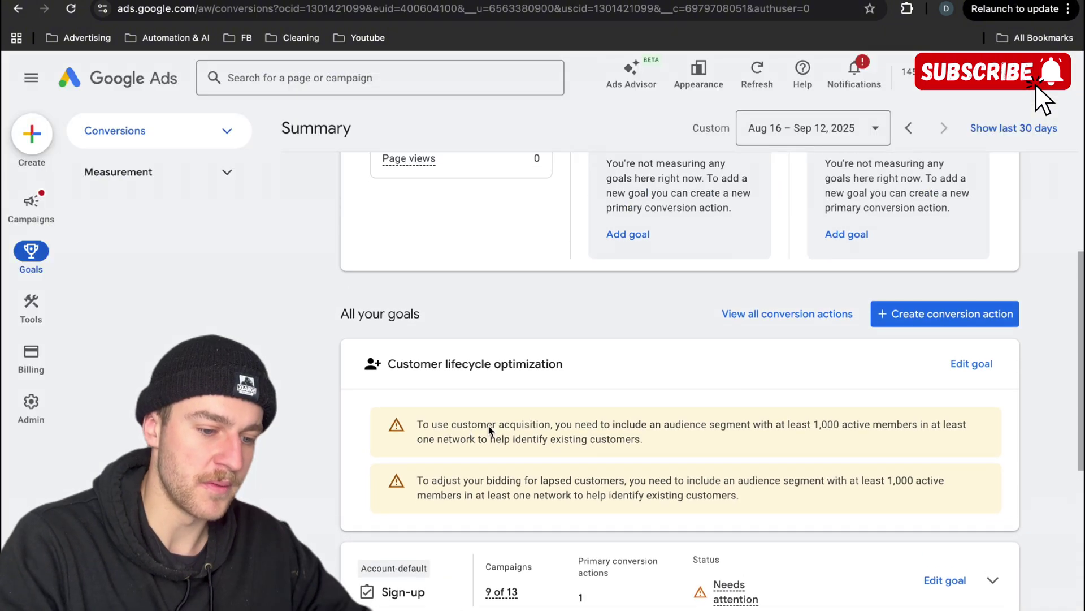
left_click(937, 325)
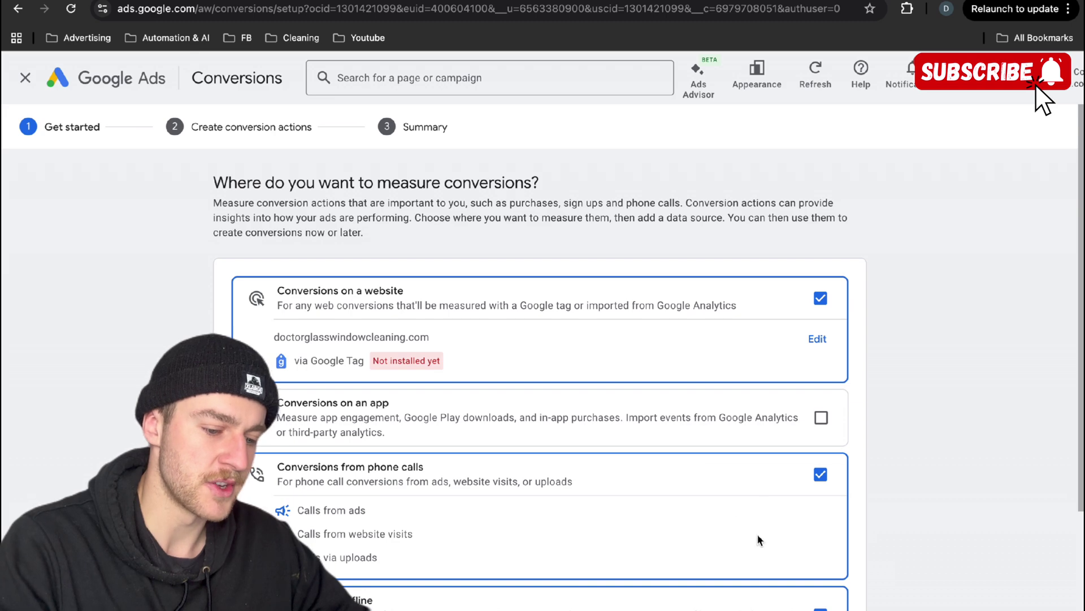
Stop measuring offline conversions in the new conversion setup
scroll(759, 540, "down", 2)
left_click(821, 505)
scroll(764, 328, "up", 1)
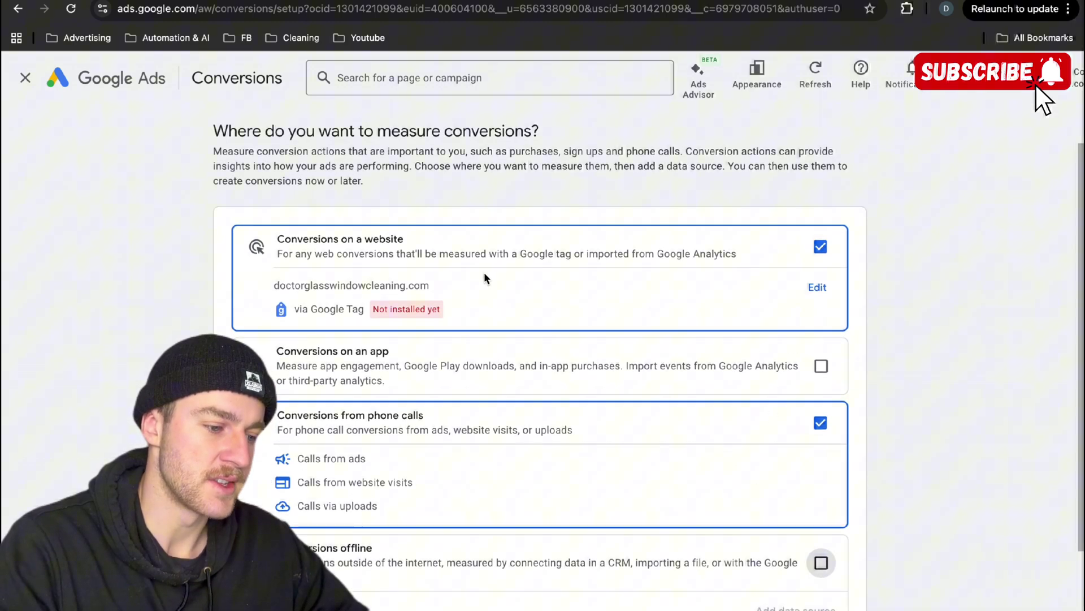
scroll(481, 419, "down", 1)
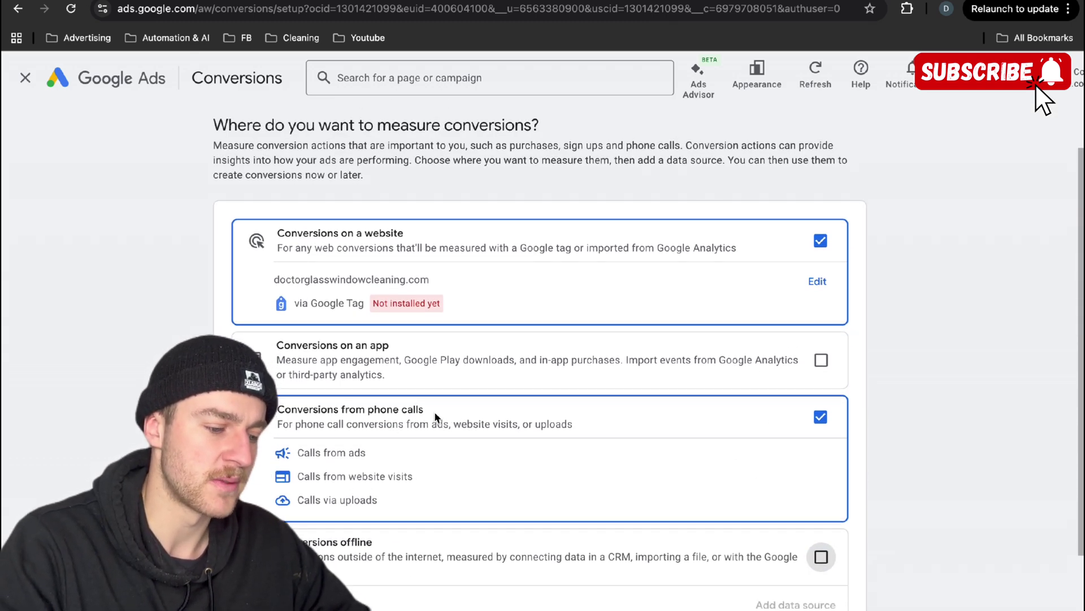
scroll(535, 428, "up", 1)
left_click_drag(431, 289, 274, 284)
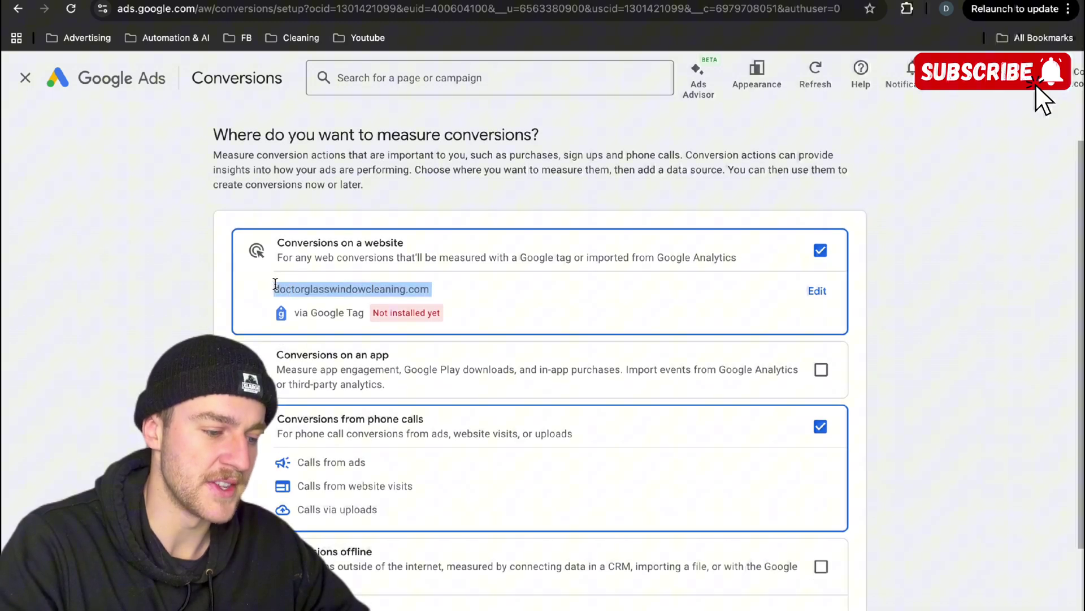
Replace the website URL with the Swift Clean home page, scan it, and choose Google tag setup
left_click(803, 290)
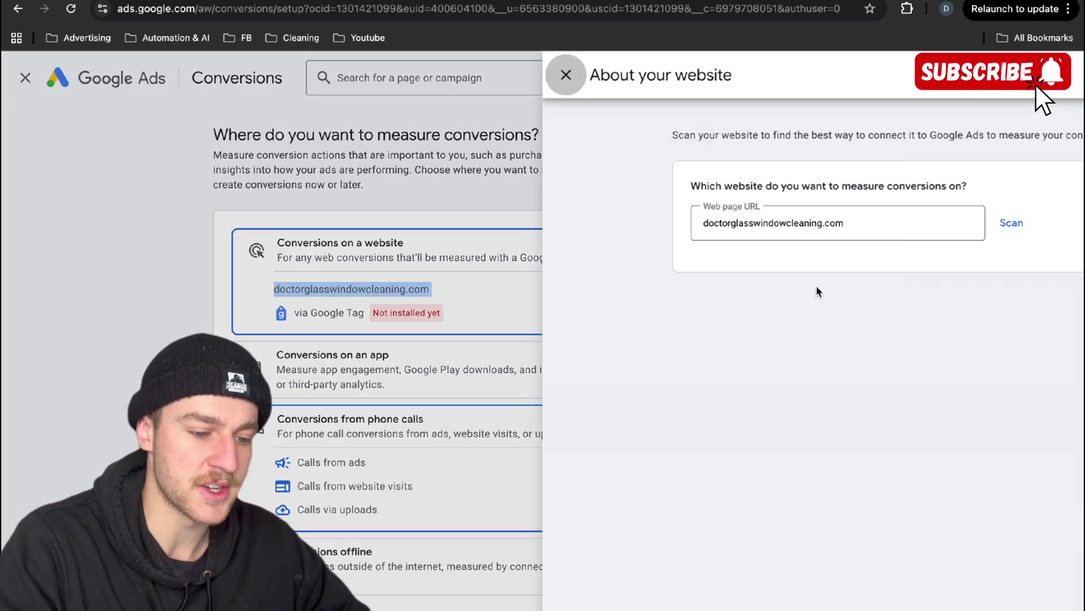
left_click(586, 235)
key("ctrl+a")
type("https://www.swiftcleanwindowcleaning.com/home-7427")
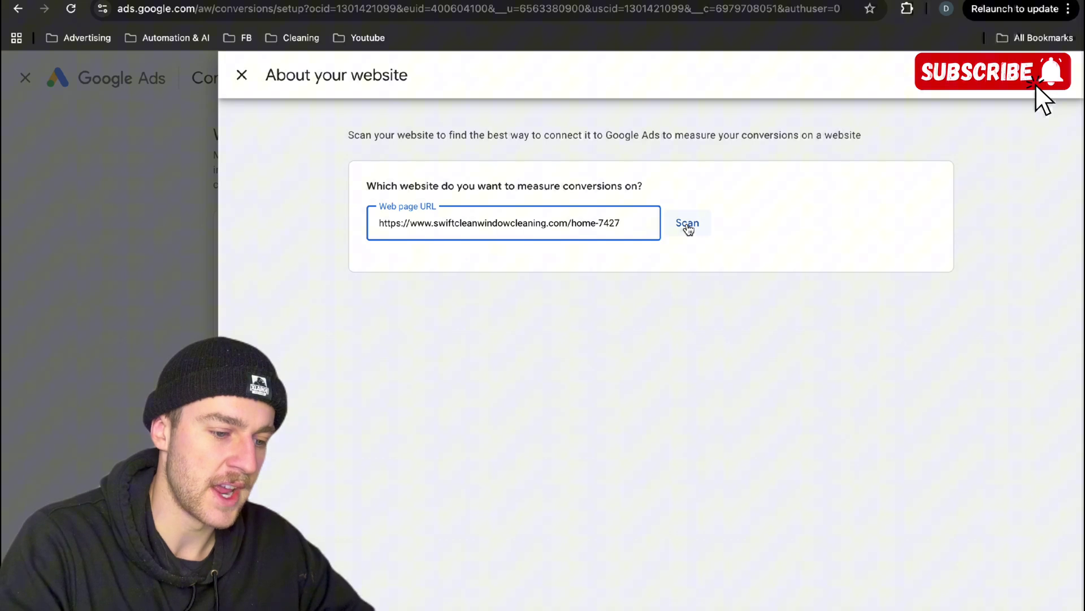
left_click(687, 224)
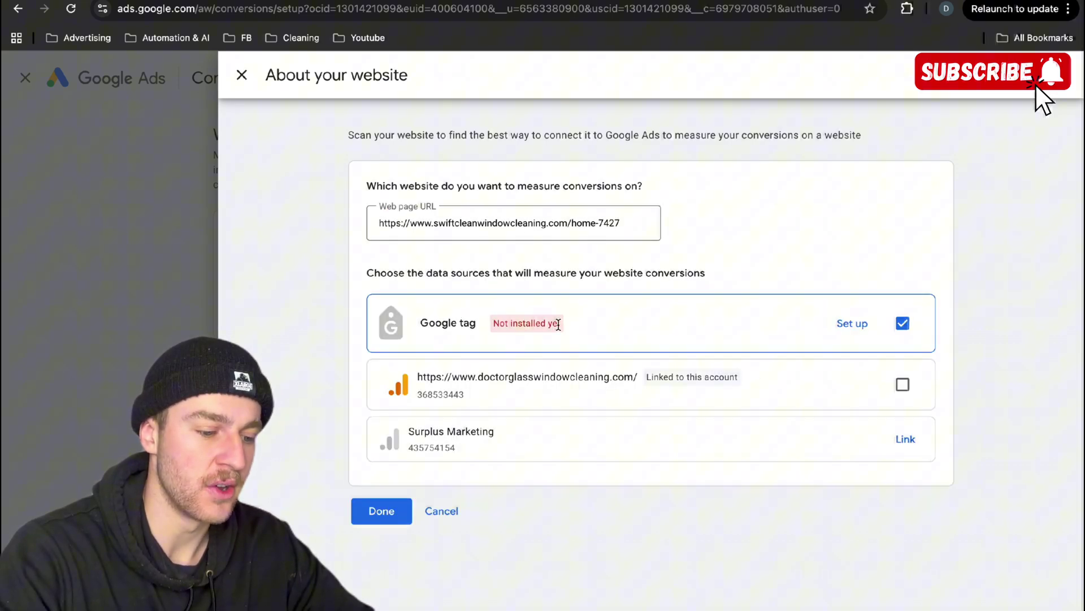
left_click(851, 323)
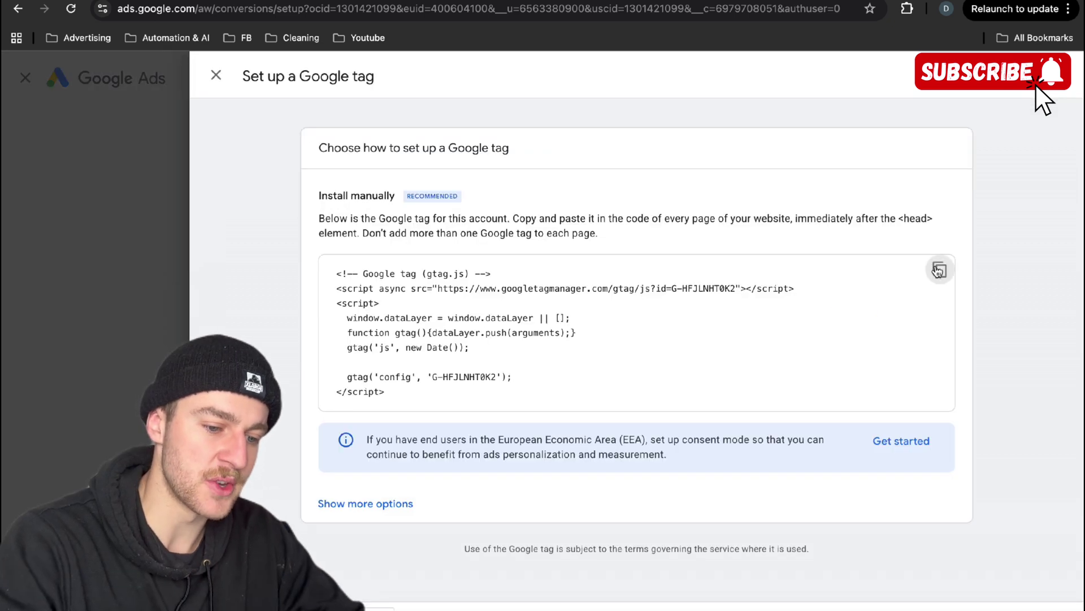
Copy the Google tag code for manual installation
left_click(938, 271)
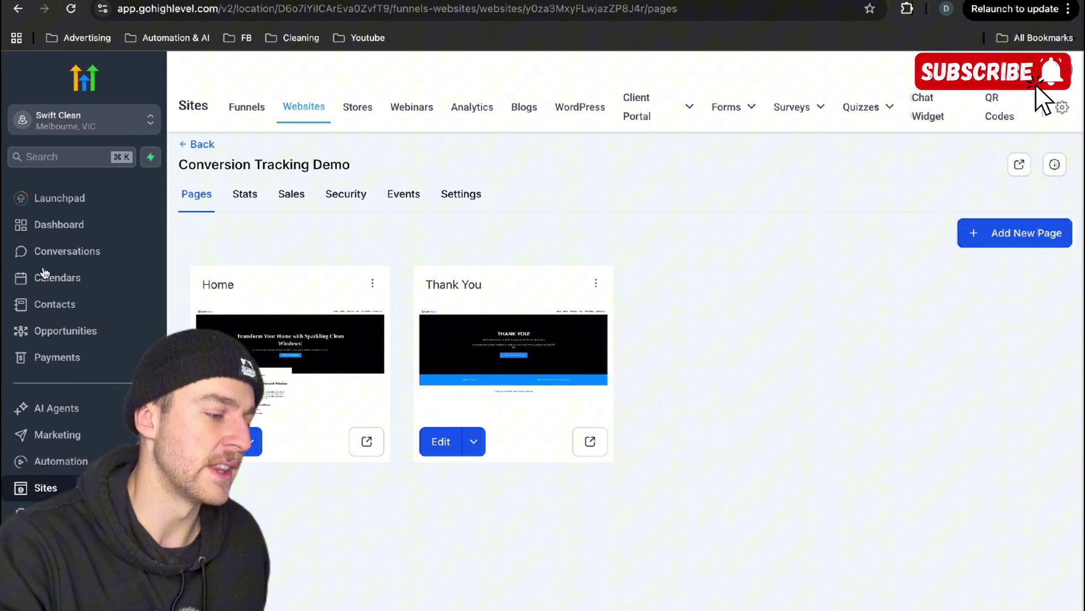
Paste the Google tag script into the Conversion Tracking Demo site's head tracking code and save
double_click(370, 164)
left_click(461, 195)
left_click(310, 456)
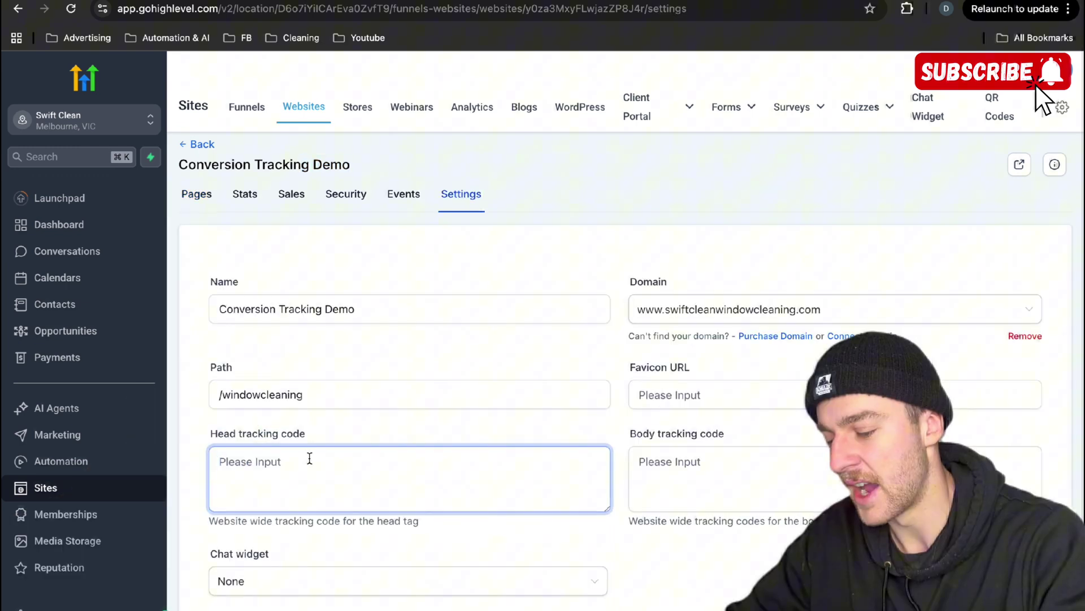
key("super+v")
scroll(333, 479, "up", 5)
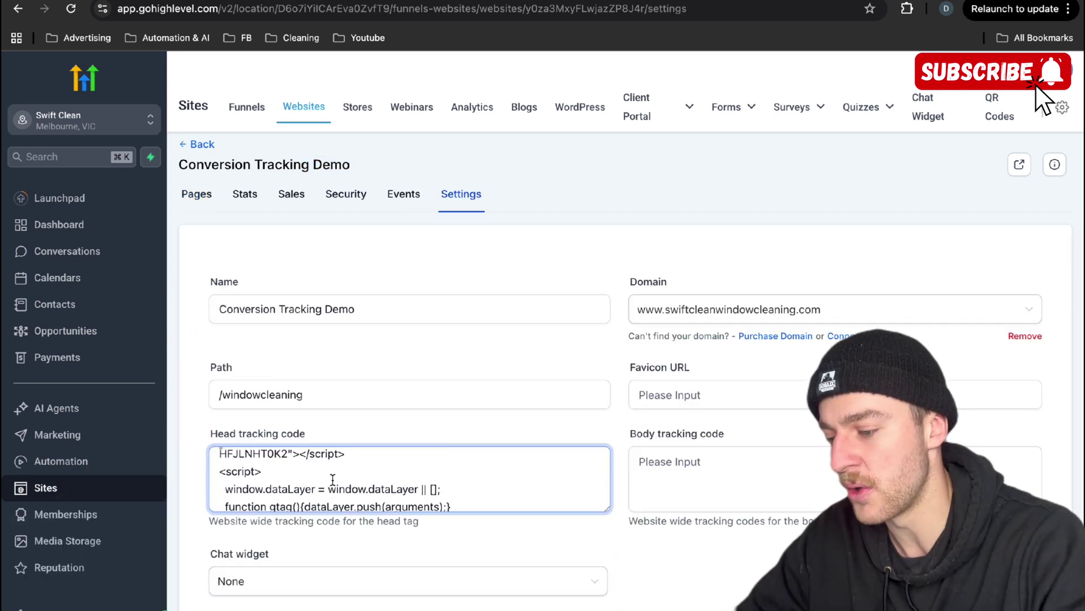
left_click_drag(242, 433, 315, 430)
scroll(395, 429, "down", 7)
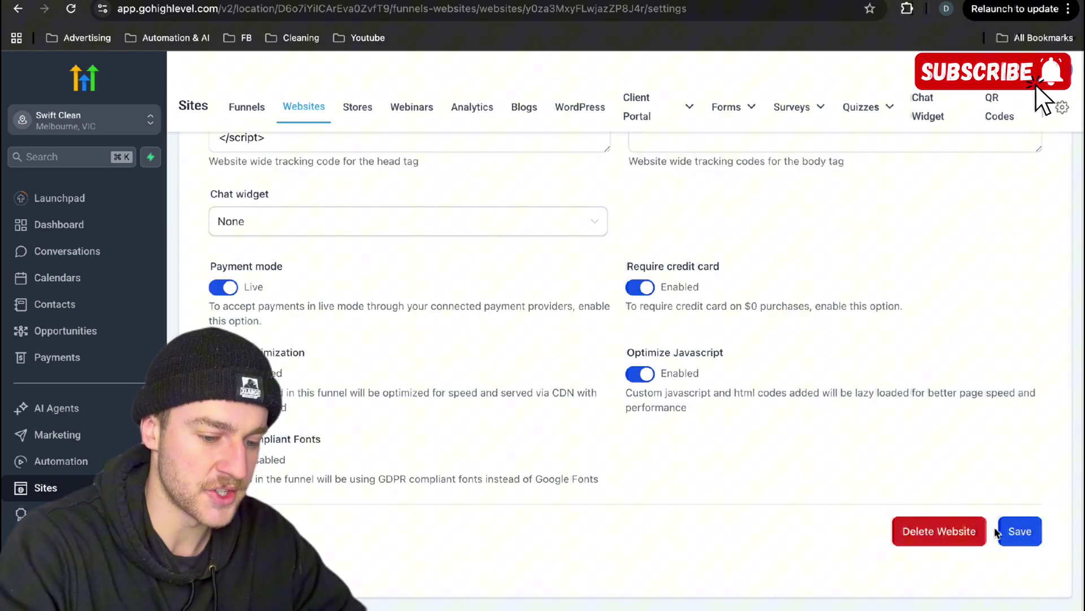
left_click(1039, 542)
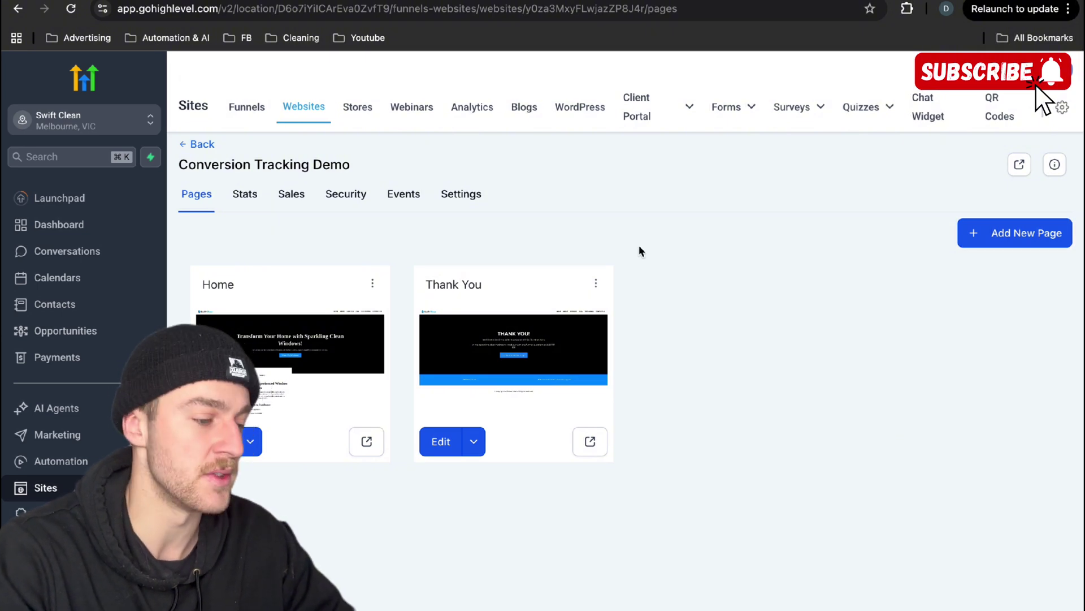
key("ctrl+Tab")
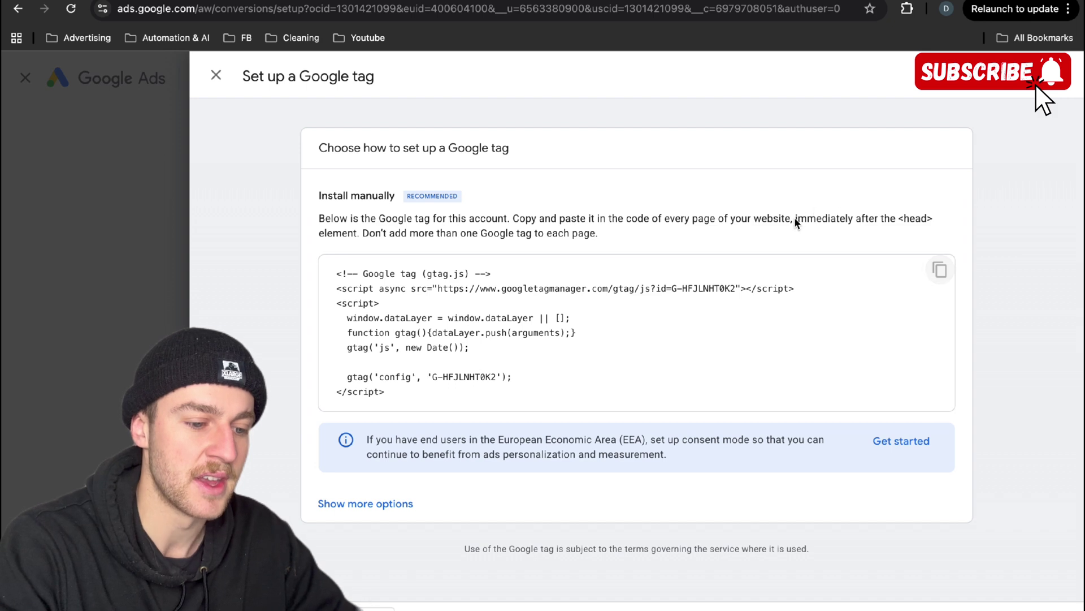
Test the installation and confirm tag G-HFJLNHT0K2 shows as installed on site
left_click_drag(795, 222, 908, 223)
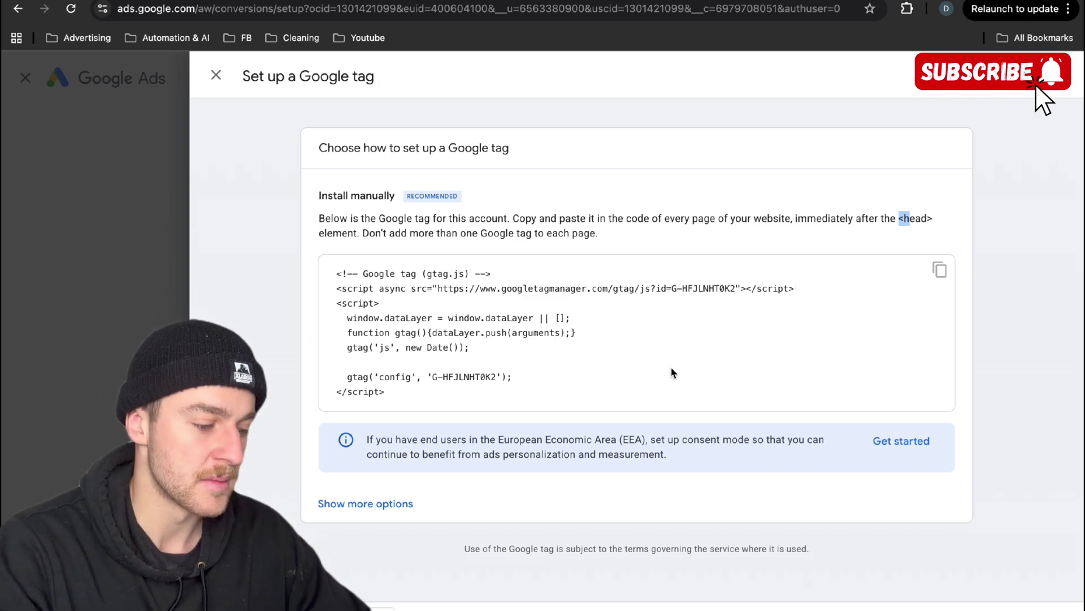
left_click(352, 594)
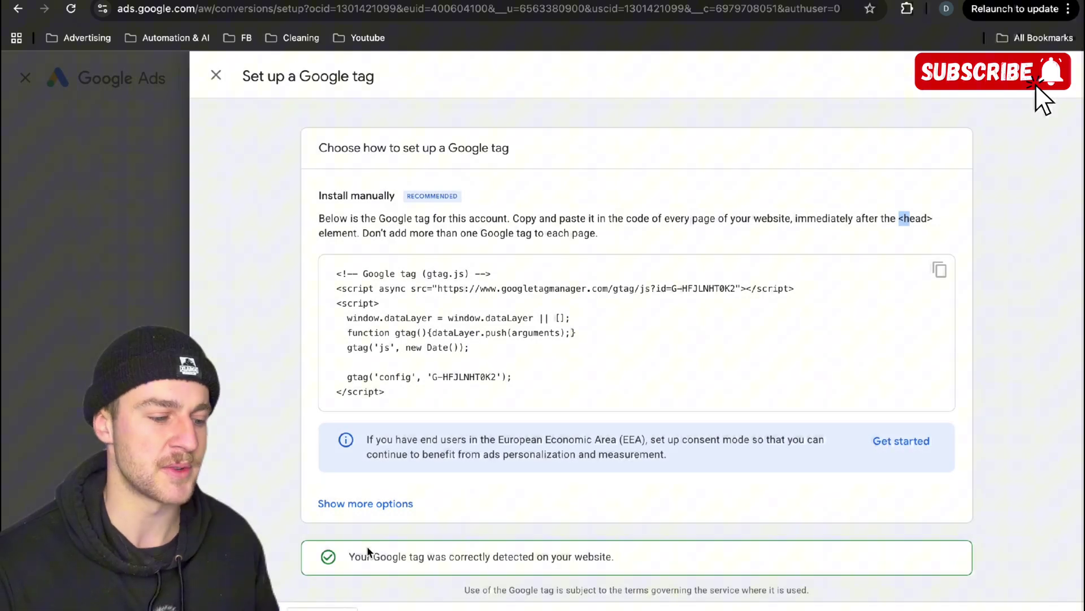
left_click_drag(348, 556, 619, 557)
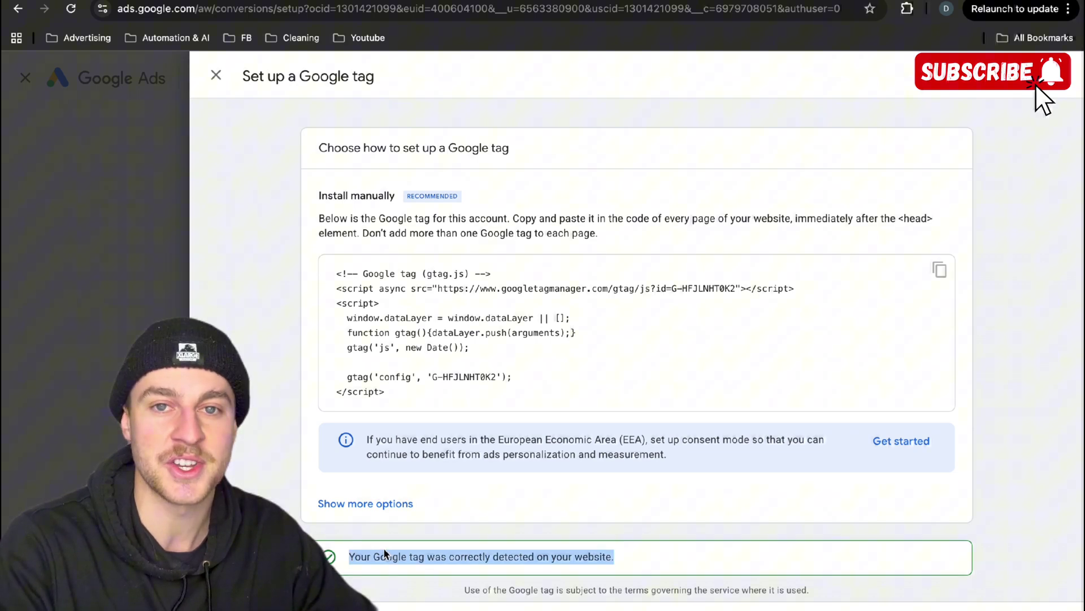
left_click_drag(354, 556, 532, 561)
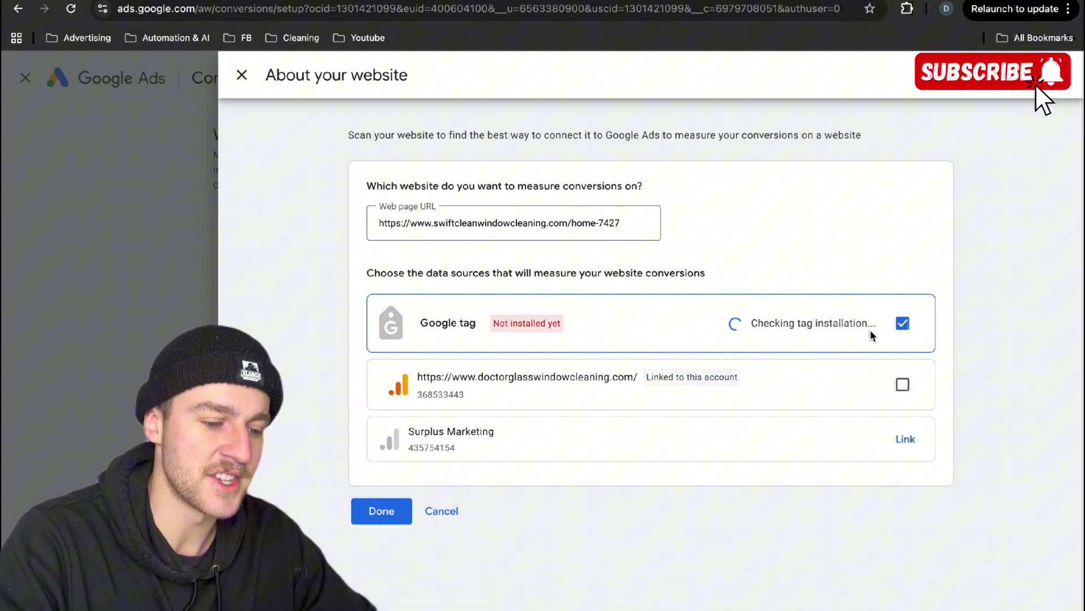
left_click_drag(877, 323, 781, 324)
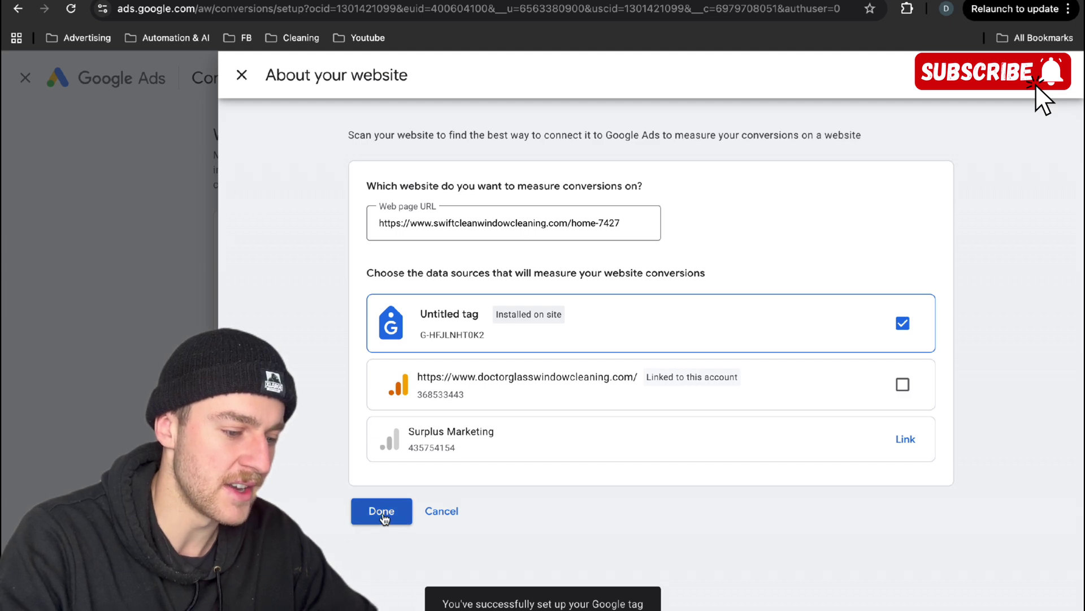
Finish the website data source setup and continue to conversion actions
left_click(403, 504)
left_click(267, 568)
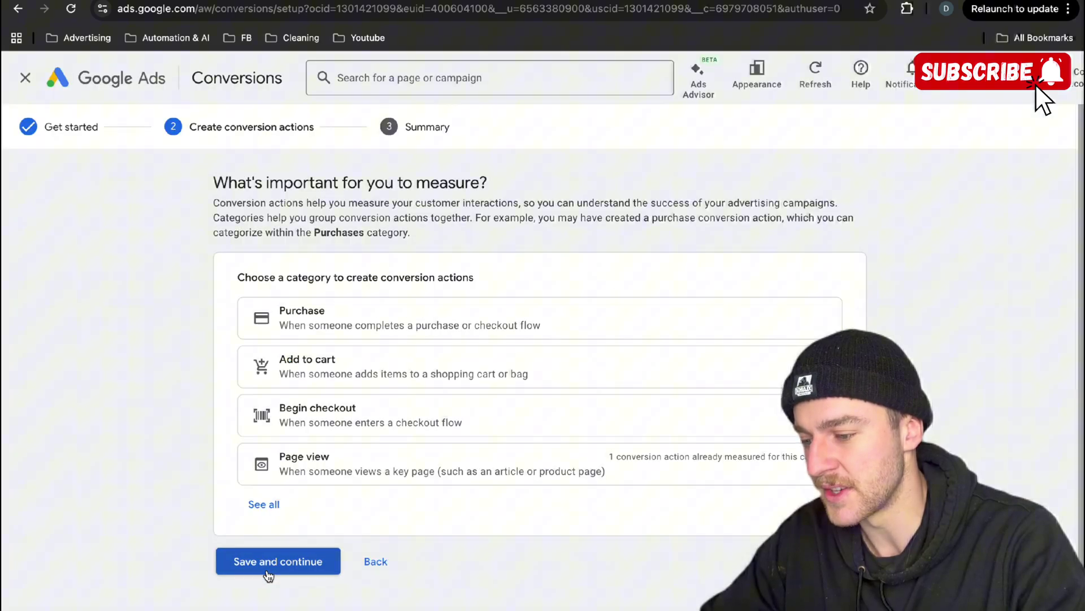
left_click_drag(489, 184, 229, 184)
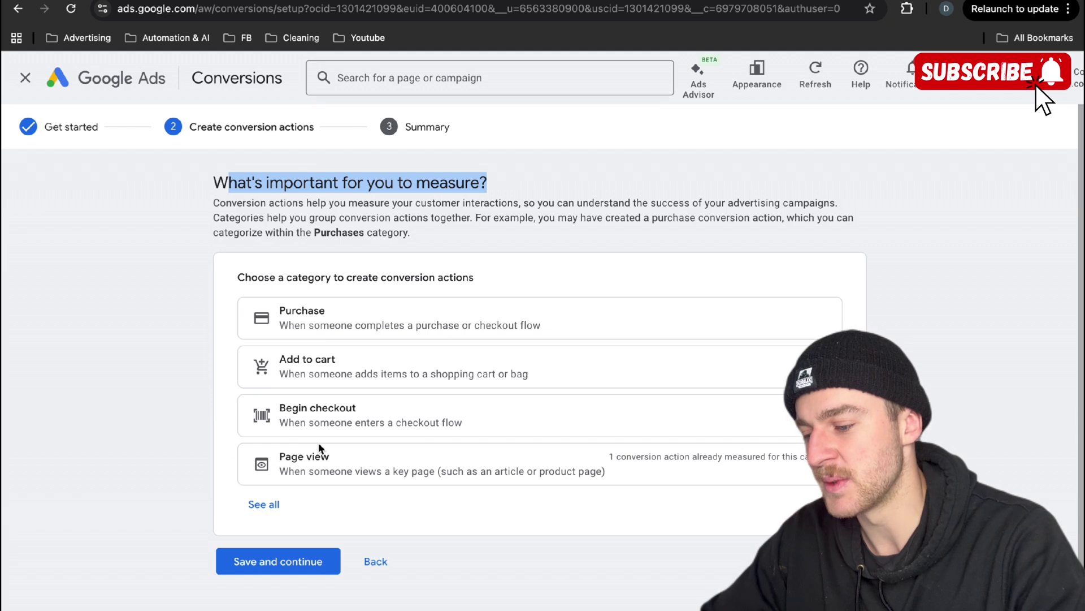
Choose Page view as the category and add a conversion action from the Untitled tag
left_click(320, 459)
left_click(417, 332)
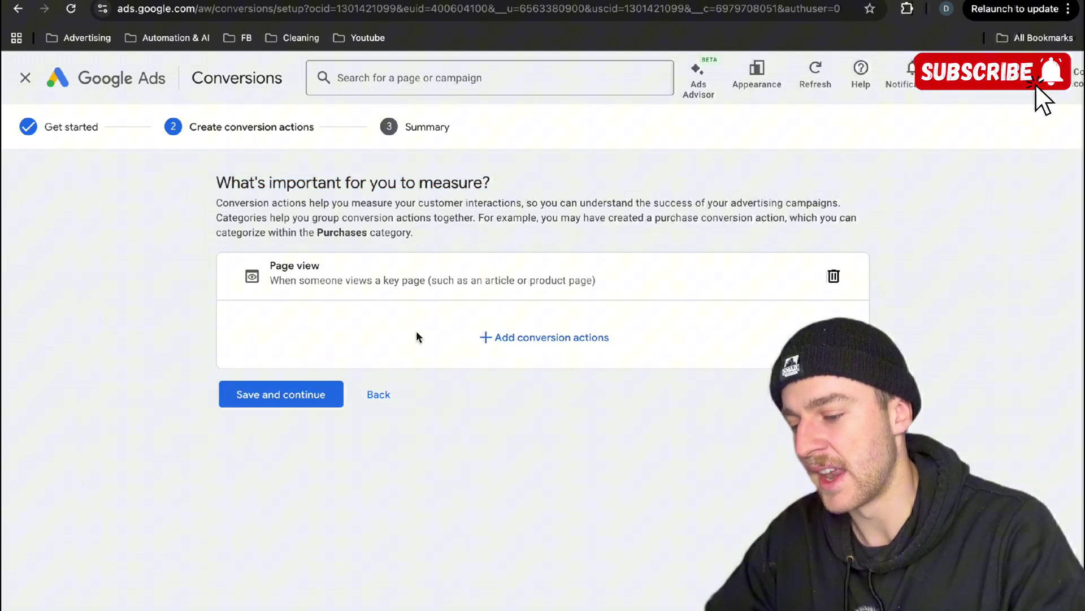
left_click(483, 338)
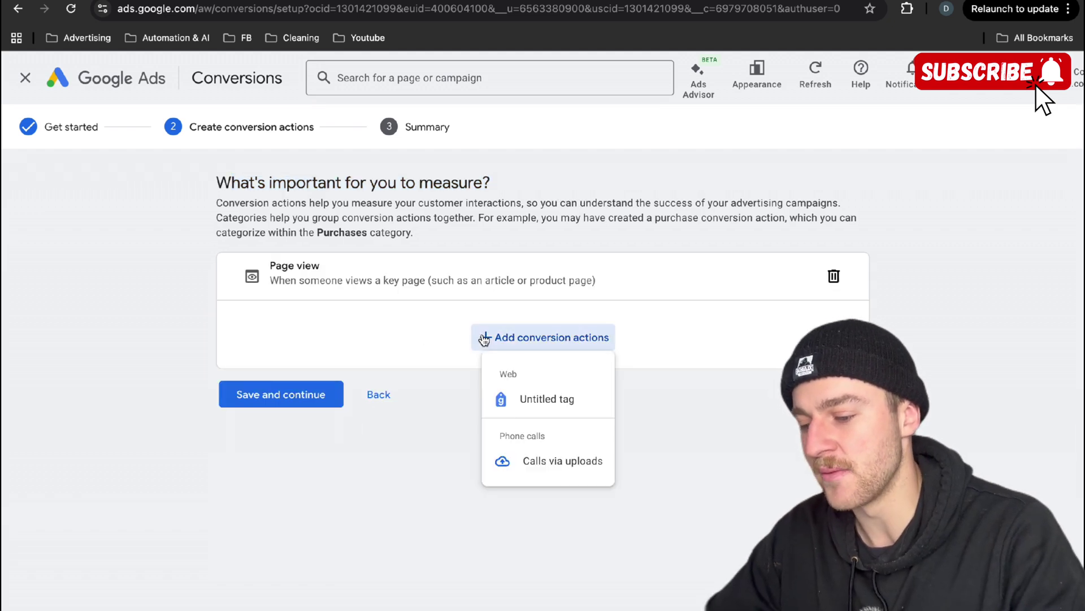
left_click(545, 403)
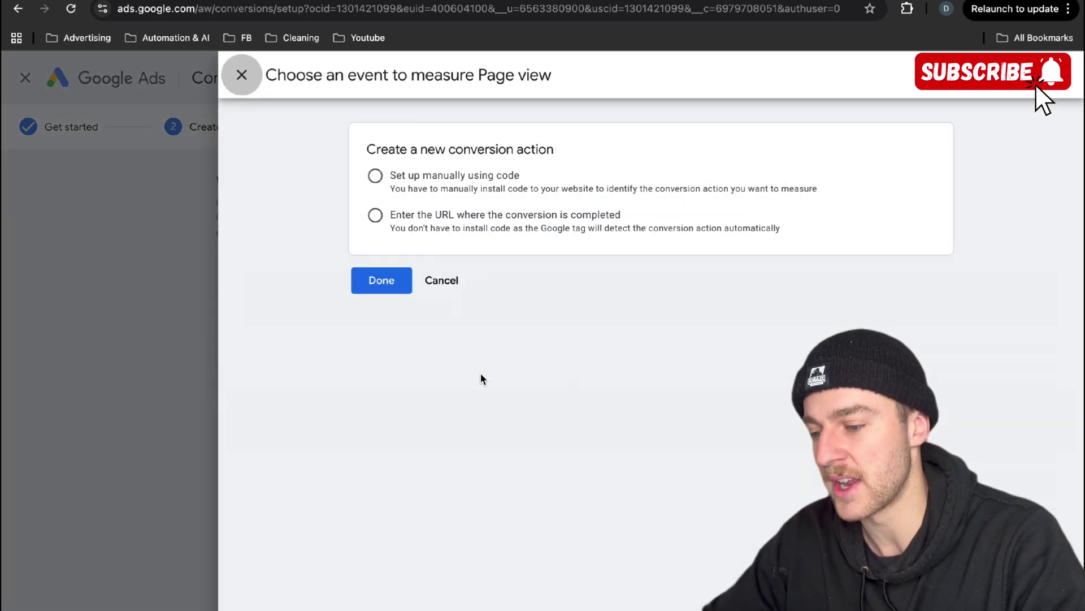
left_click_drag(561, 151, 395, 138)
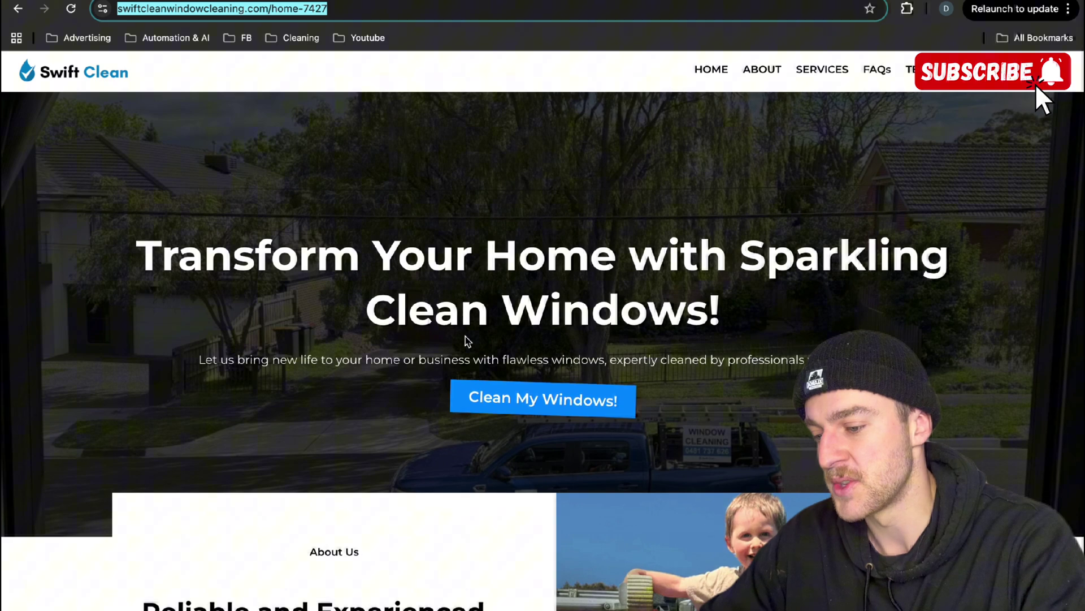
Submit a test window cleaning quote and note the resulting /thank-you-2027 page path
left_click(497, 396)
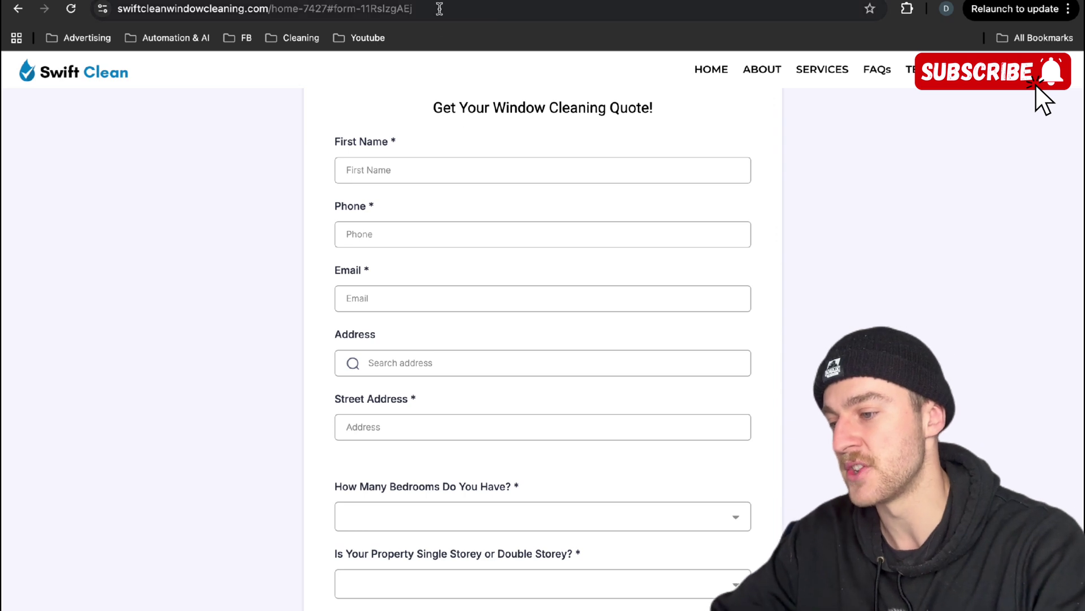
left_click_drag(440, 9, 274, 11)
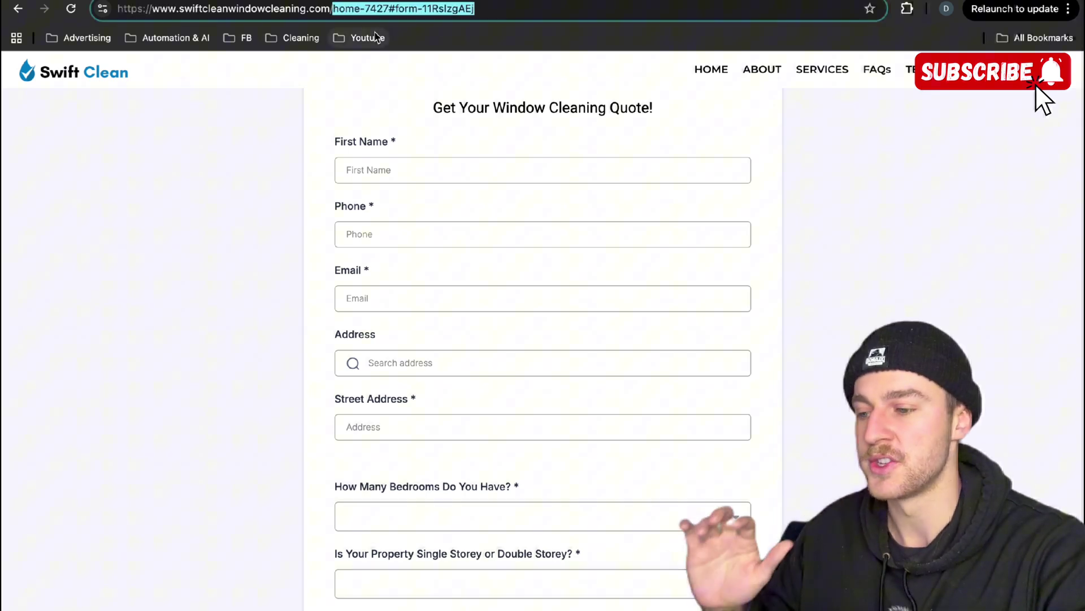
left_click_drag(501, 11, 390, 11)
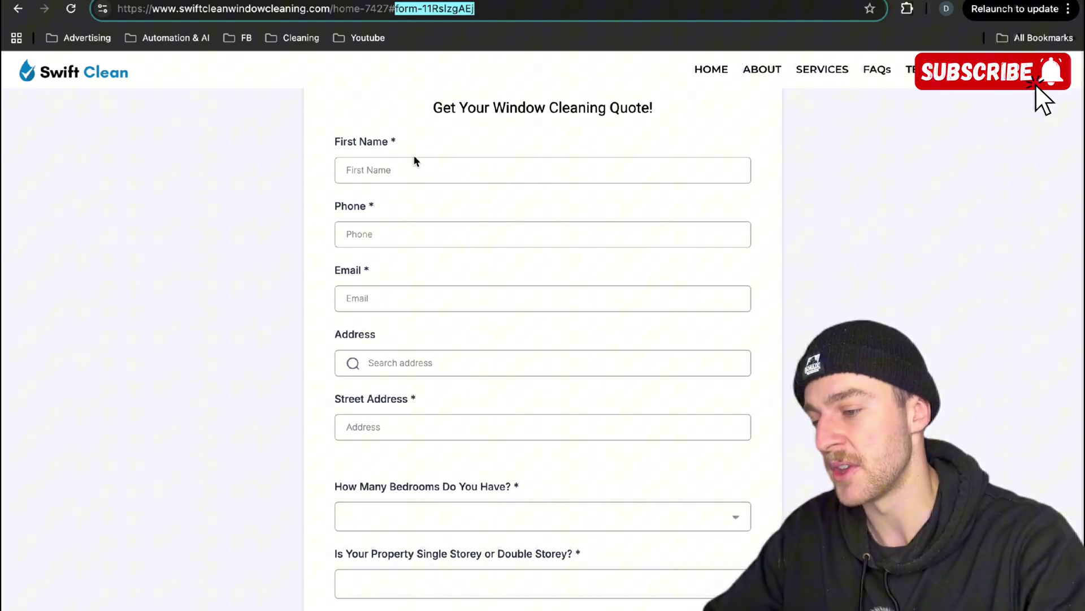
left_click(415, 170)
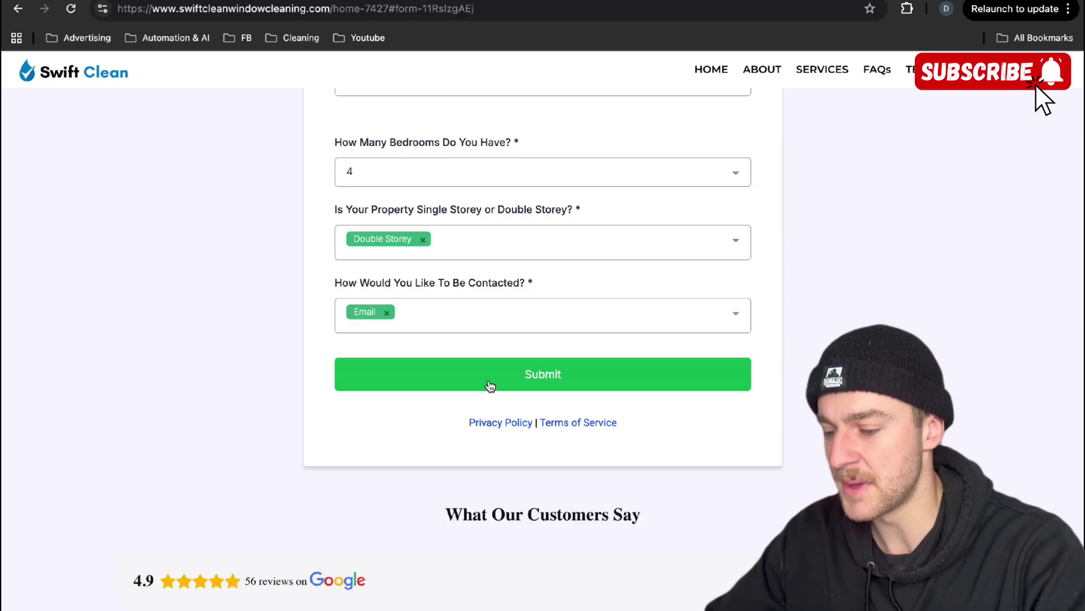
left_click(489, 380)
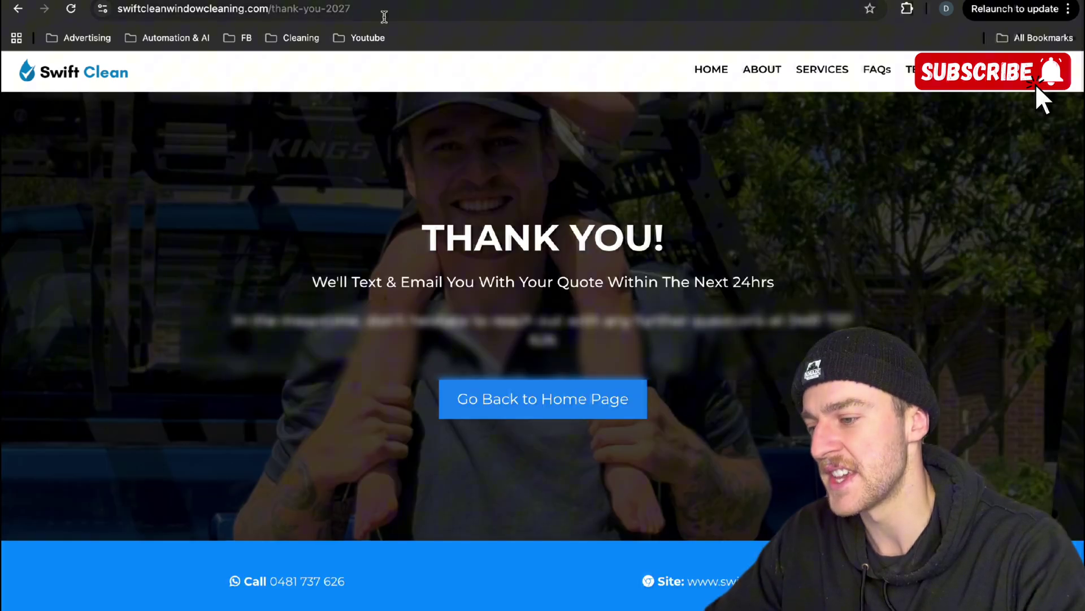
left_click(385, 16)
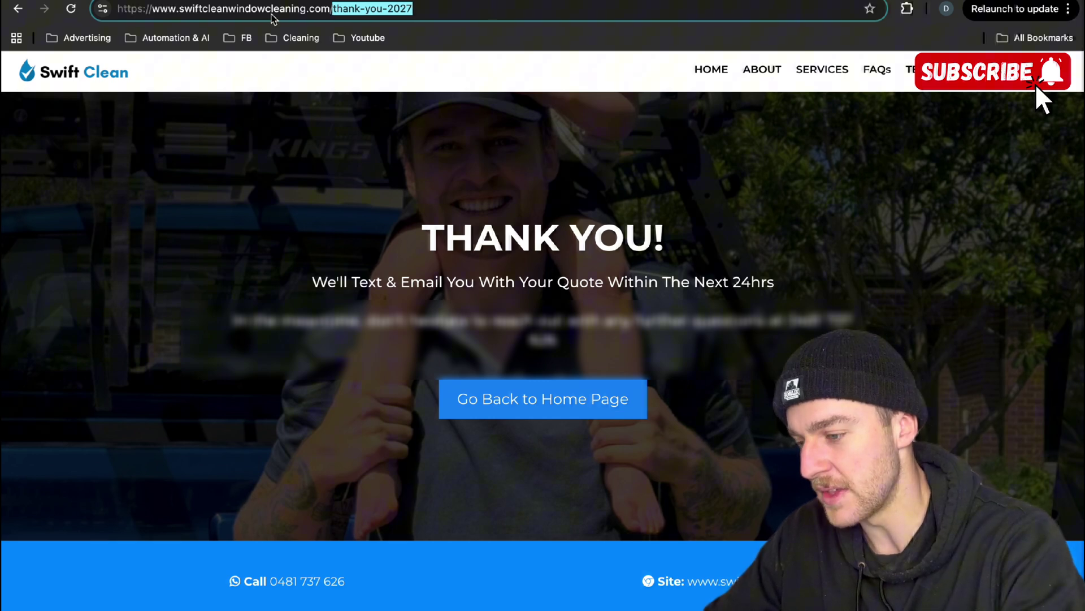
key("ctrl+Tab")
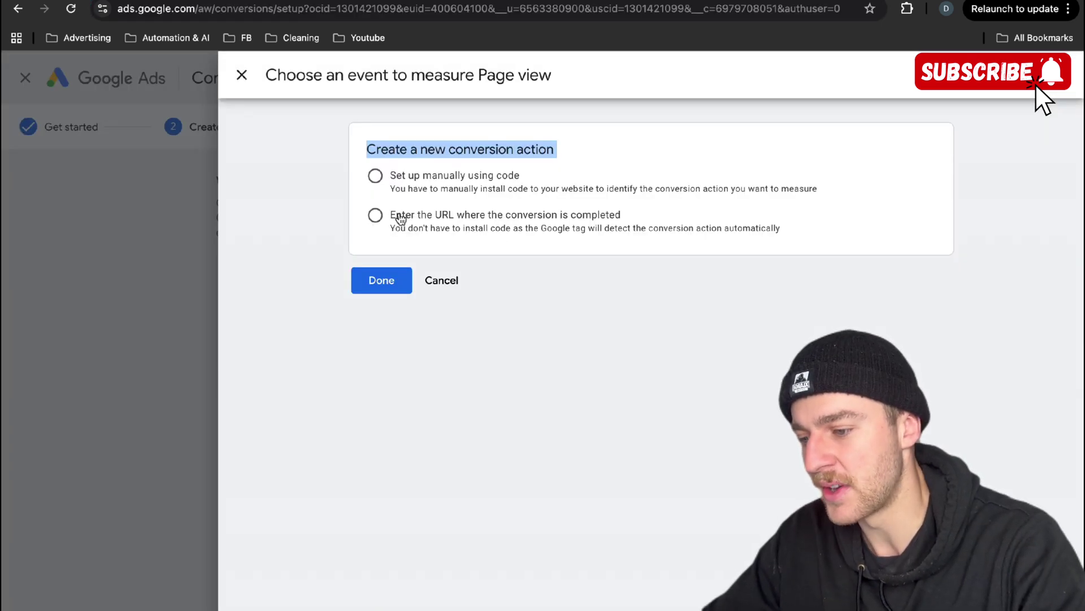
Fire the Page view conversion when the URL contains 'thank-you-2027', review its settings, and save
left_click(377, 216)
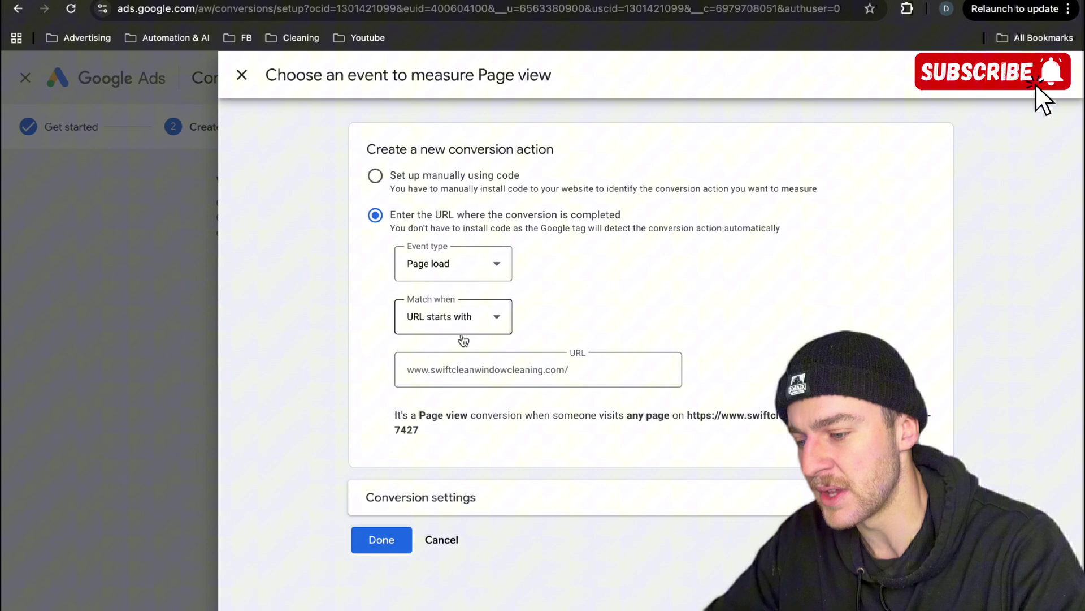
left_click(462, 317)
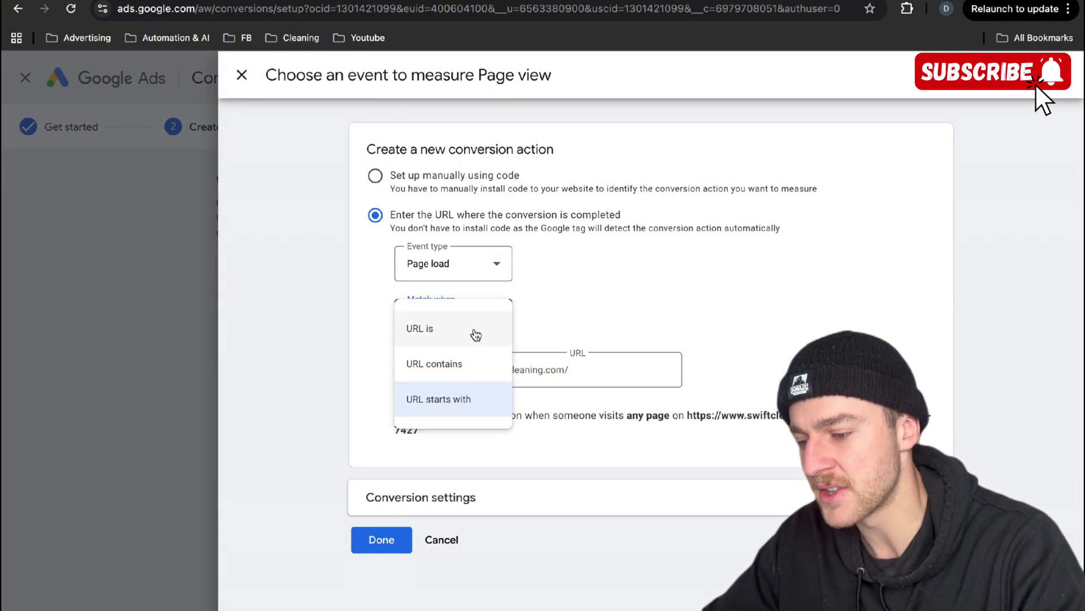
left_click(463, 362)
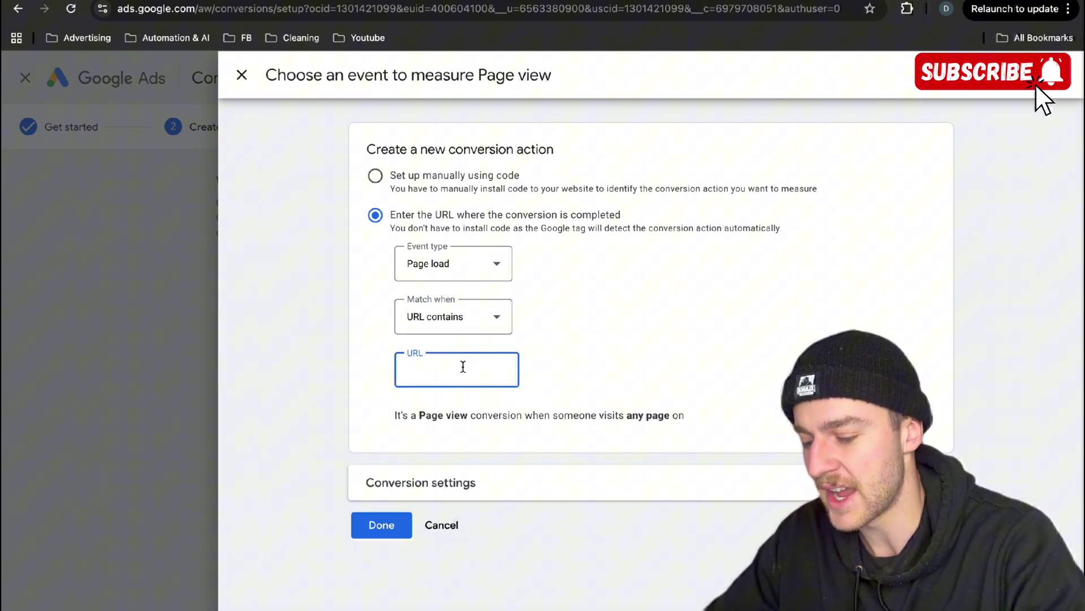
type("thank-you-2027")
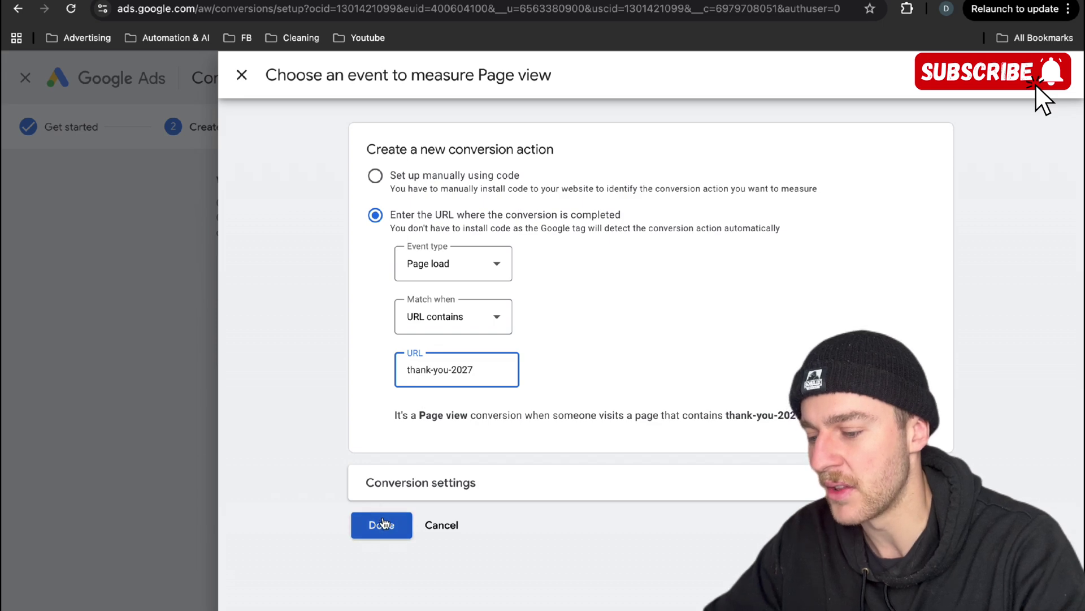
left_click(390, 485)
scroll(452, 508, "down", 3)
scroll(528, 484, "down", 6)
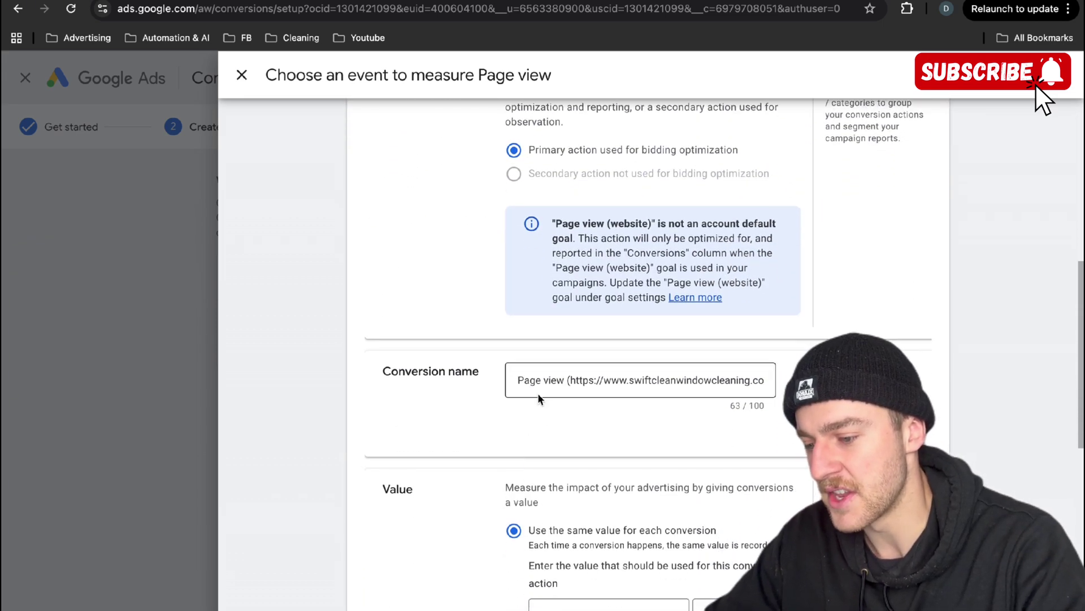
scroll(543, 439, "down", 6)
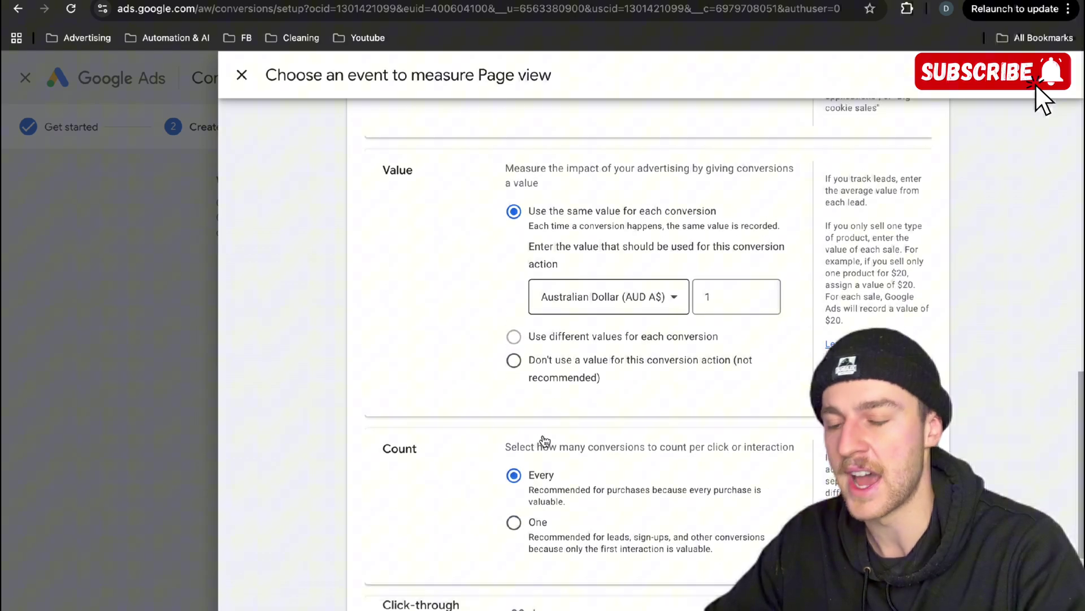
scroll(543, 436, "down", 1)
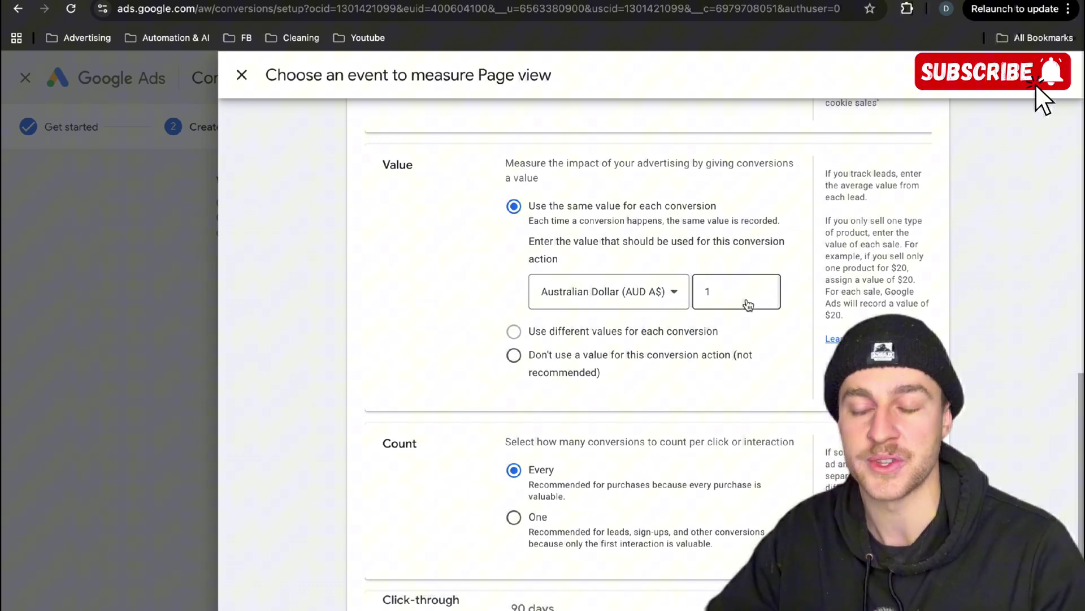
scroll(743, 305, "down", 3)
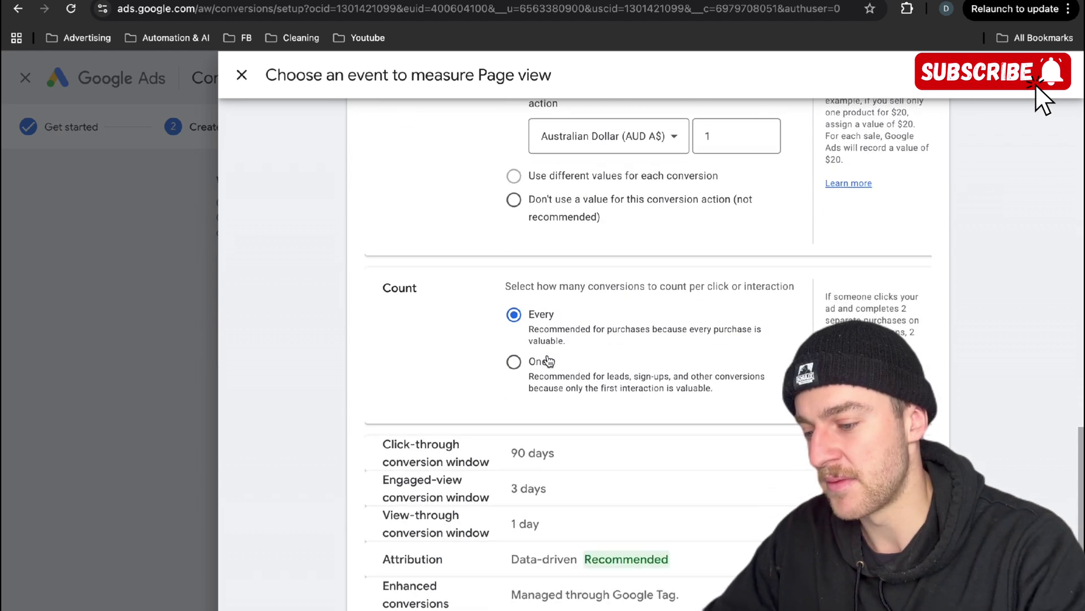
scroll(516, 376, "down", 2)
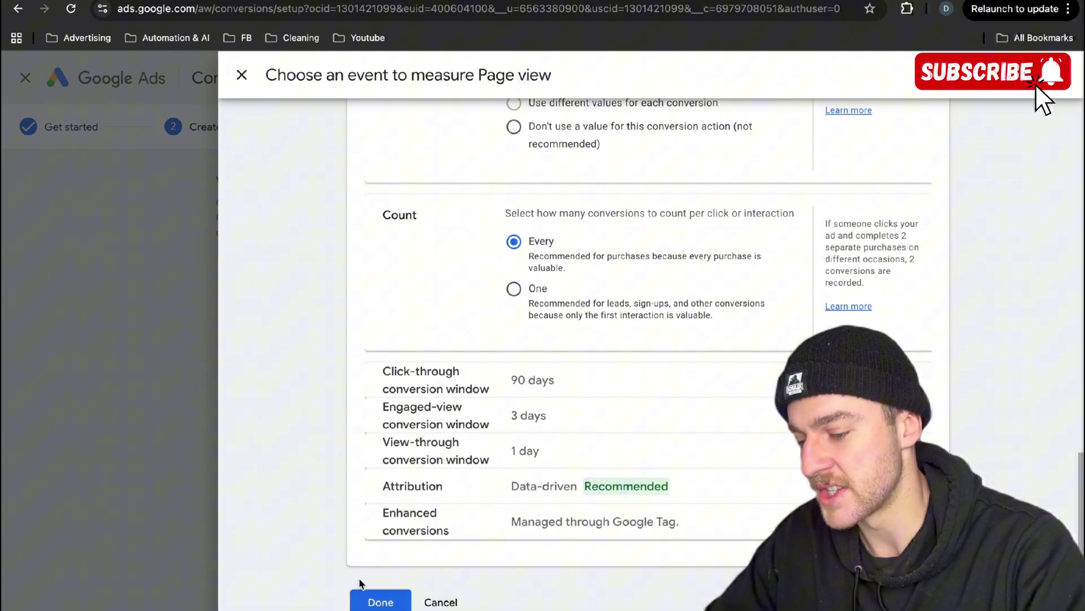
left_click(379, 602)
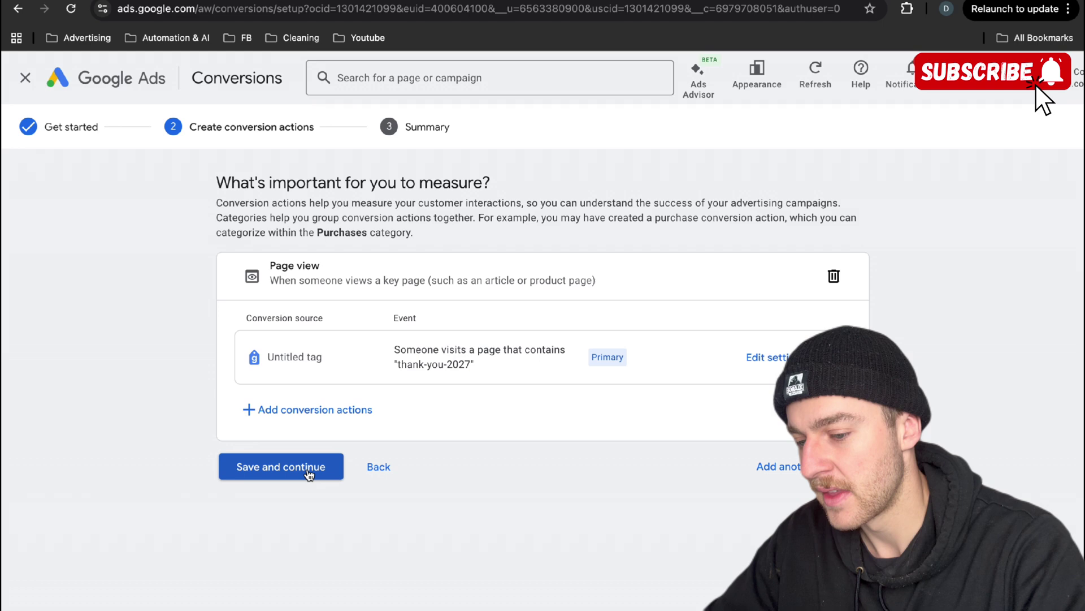
Save and finish the Page view conversion, then launch Troubleshoot from its Inactive status
left_click(307, 469)
left_click(249, 527)
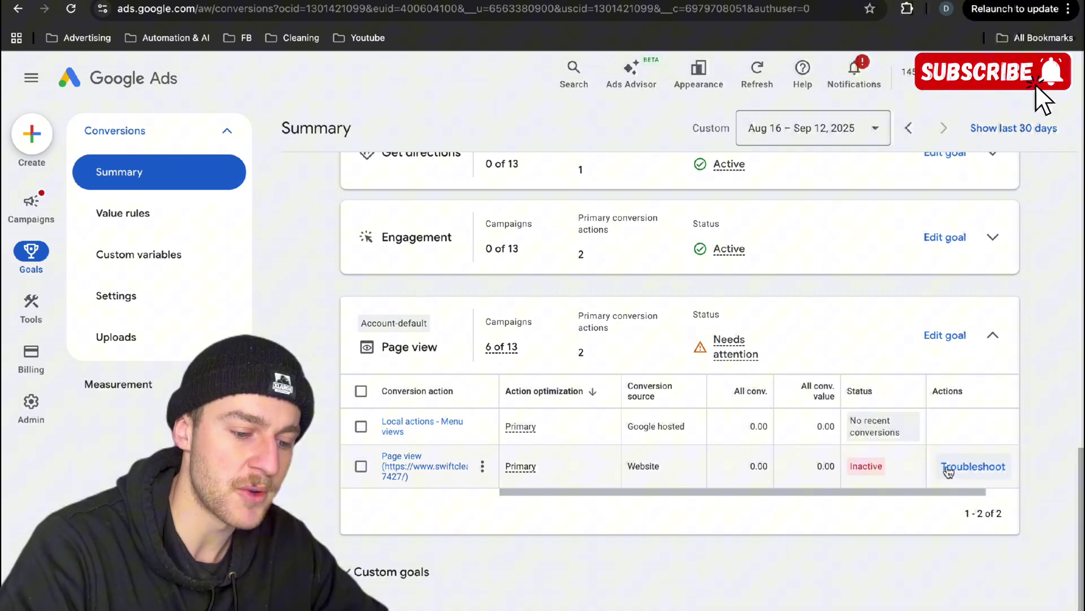
mouse_move(861, 468)
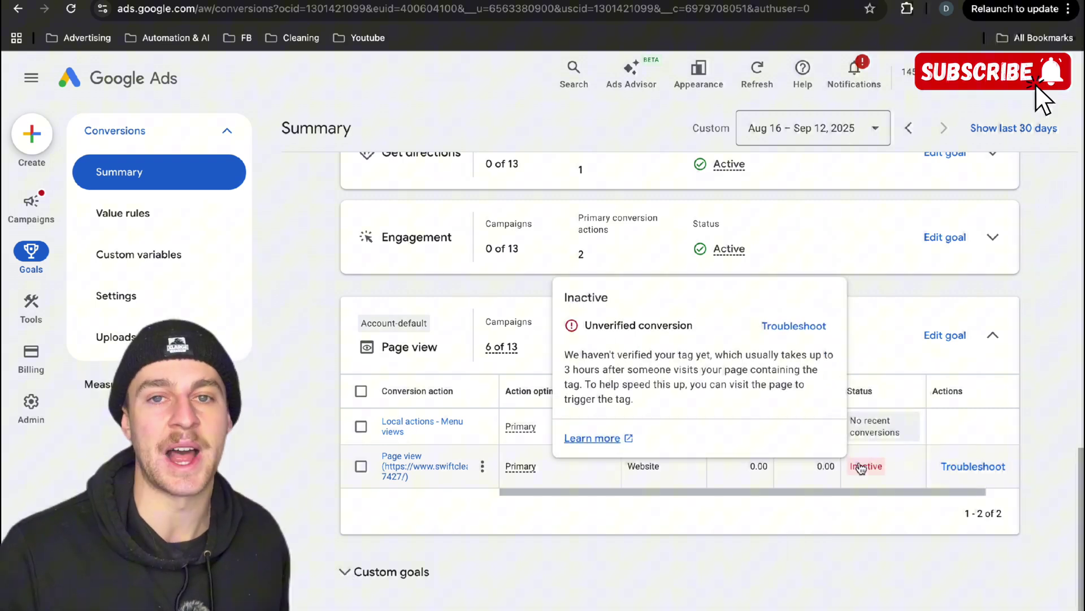
left_click(975, 471)
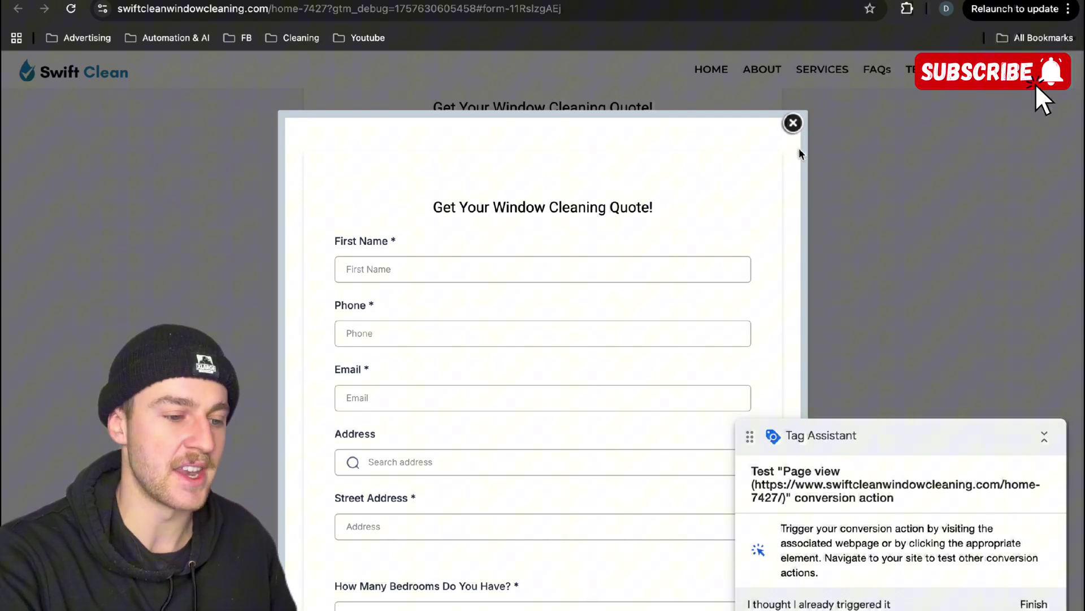
Submit the quote form during the Tag Assistant test session and end it to see results
left_click(793, 123)
scroll(544, 470, "down", 6)
left_click(496, 363)
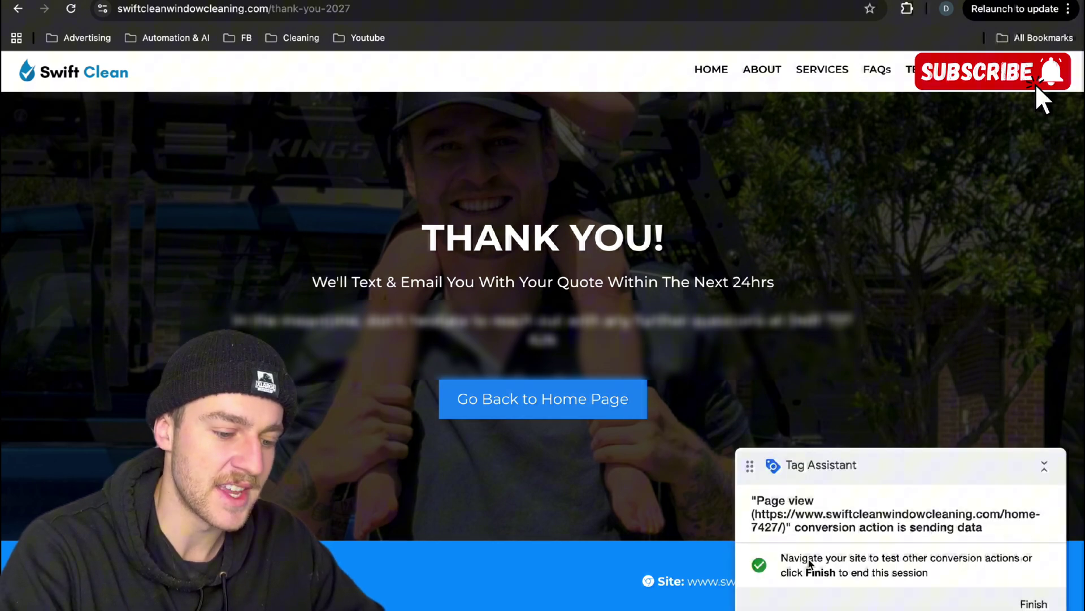
left_click(1035, 600)
Confirm the conversion is sending data, then close Tag Assistant and leave back to Google Ads
left_click_drag(523, 232, 223, 232)
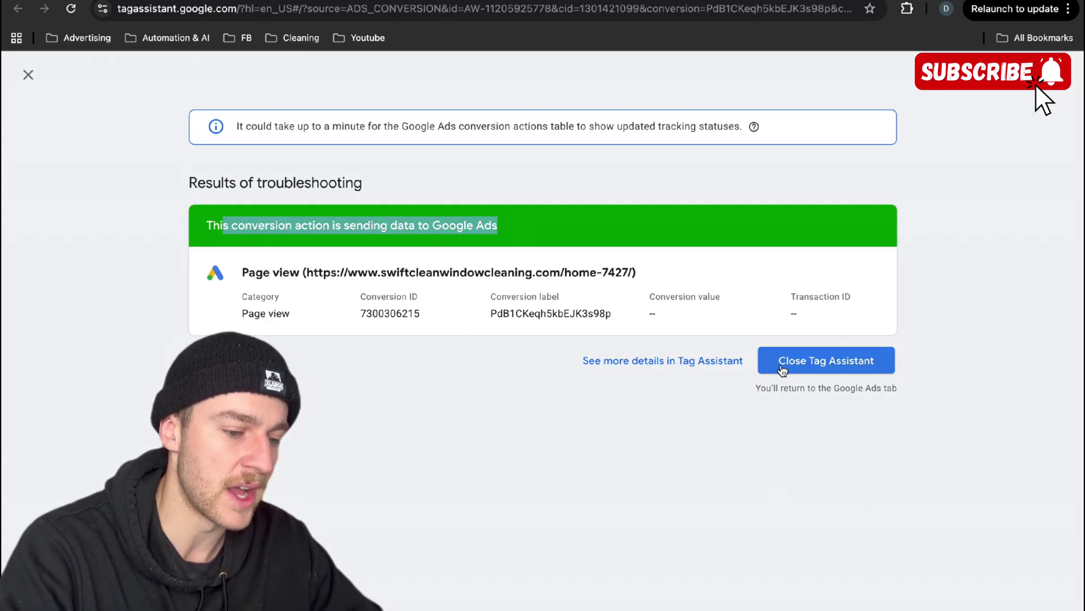
left_click(805, 370)
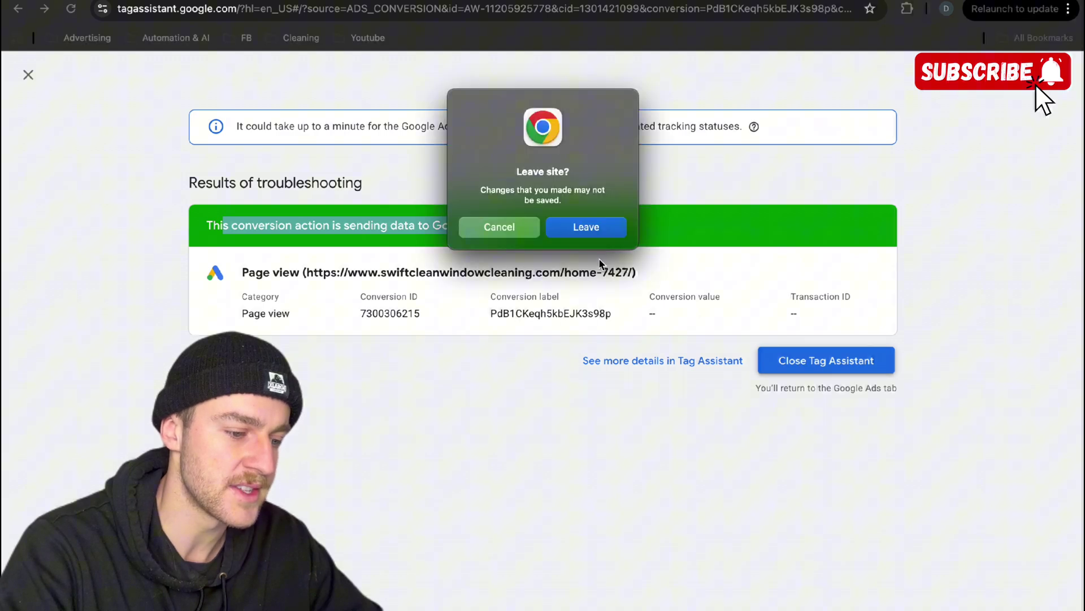
left_click(584, 225)
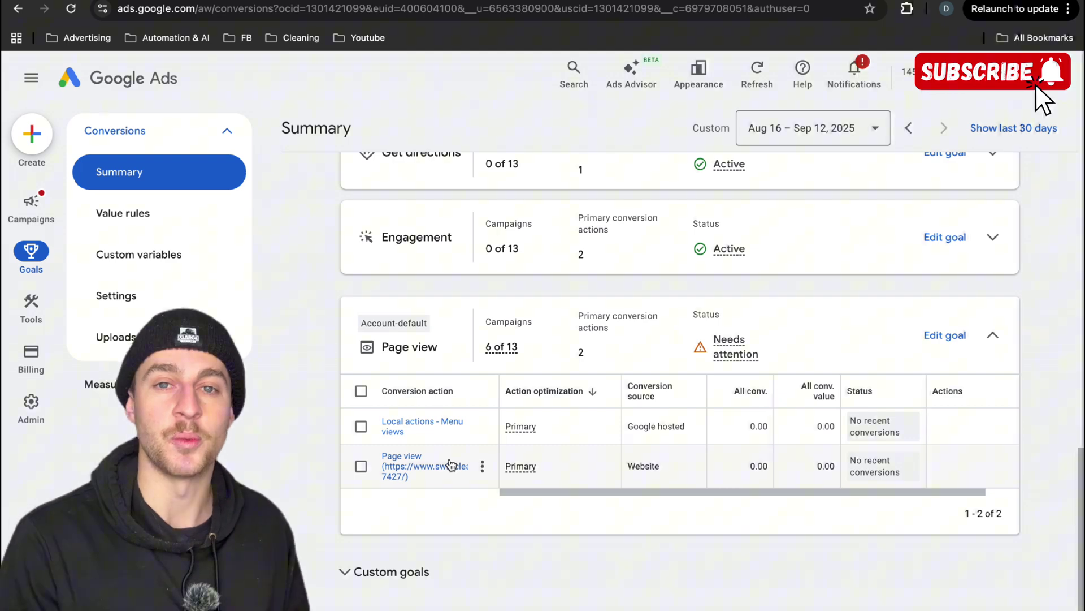
Create a new conversion action that tracks conversions from phone calls
scroll(908, 465, "up", 10)
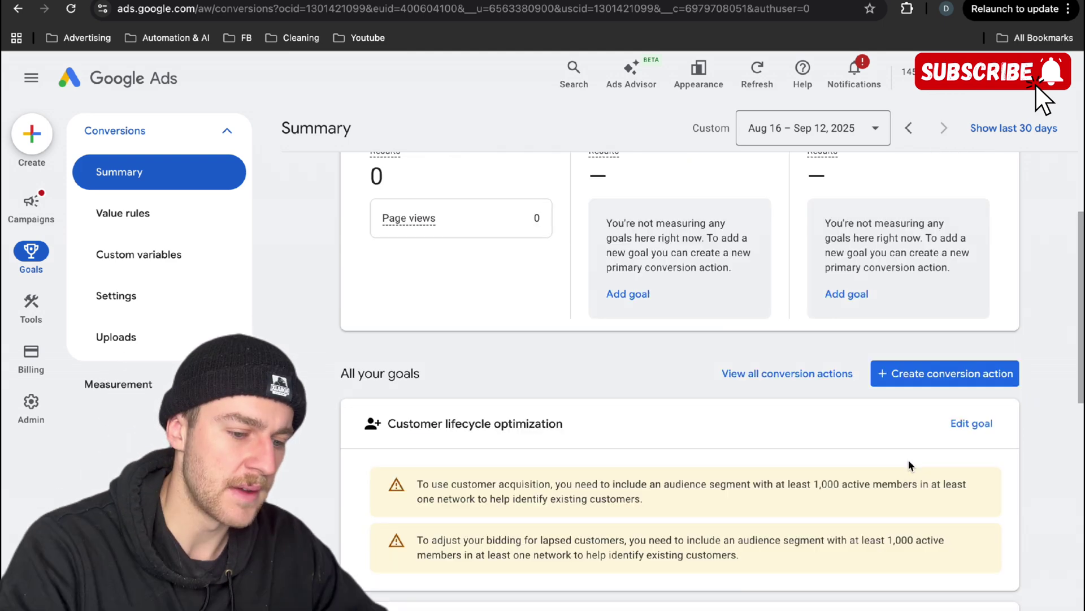
scroll(908, 459, "up", 3)
scroll(786, 586, "up", 1)
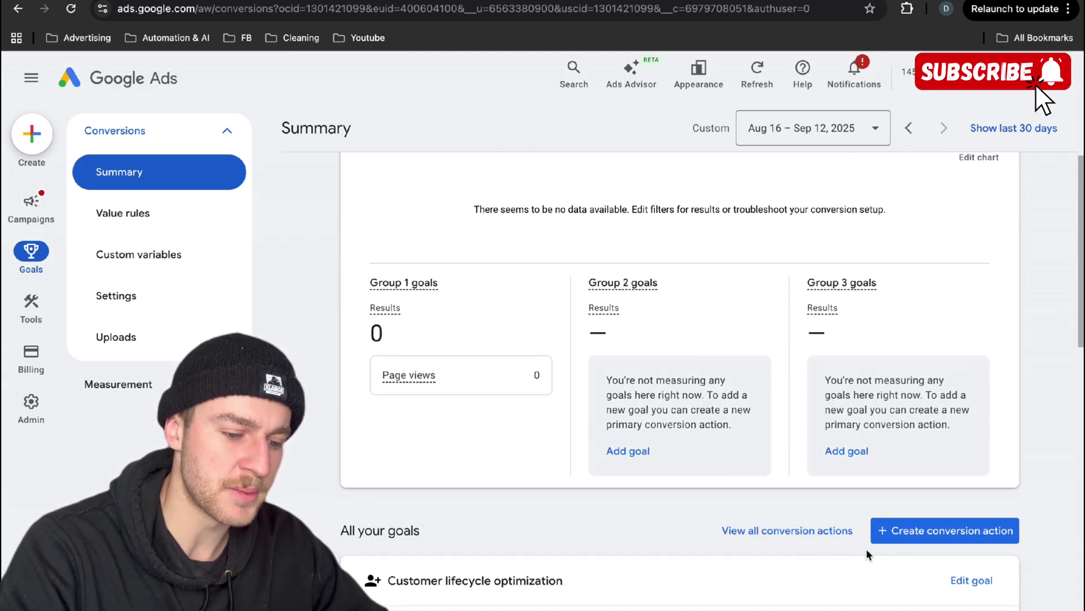
left_click(929, 534)
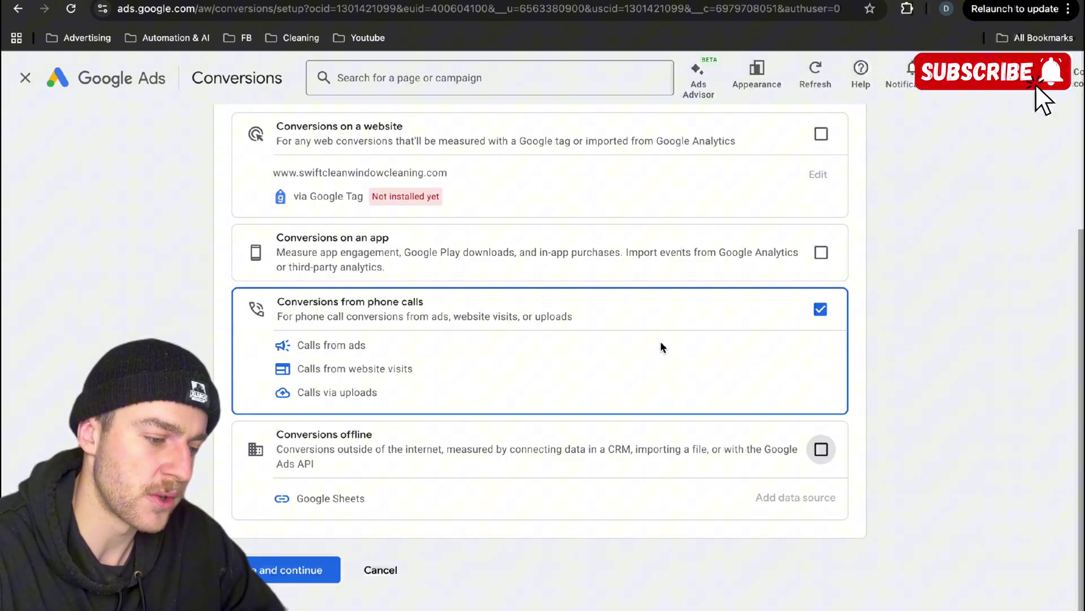
left_click(286, 571)
scroll(348, 403, "down", 4)
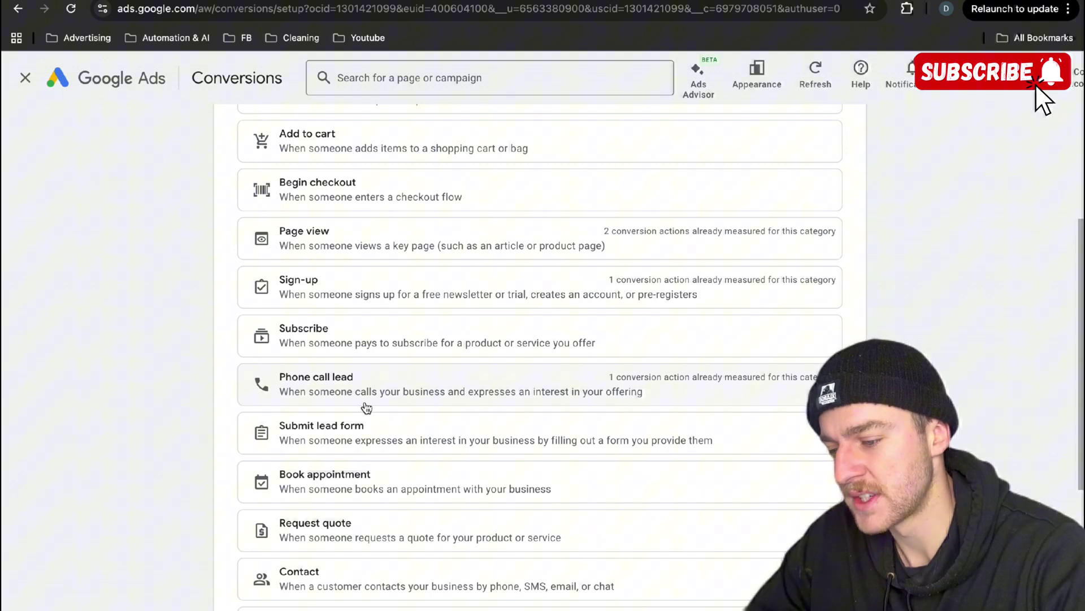
Choose Phone call lead, add Calls from ads, then start adding Calls from website visits
left_click(474, 399)
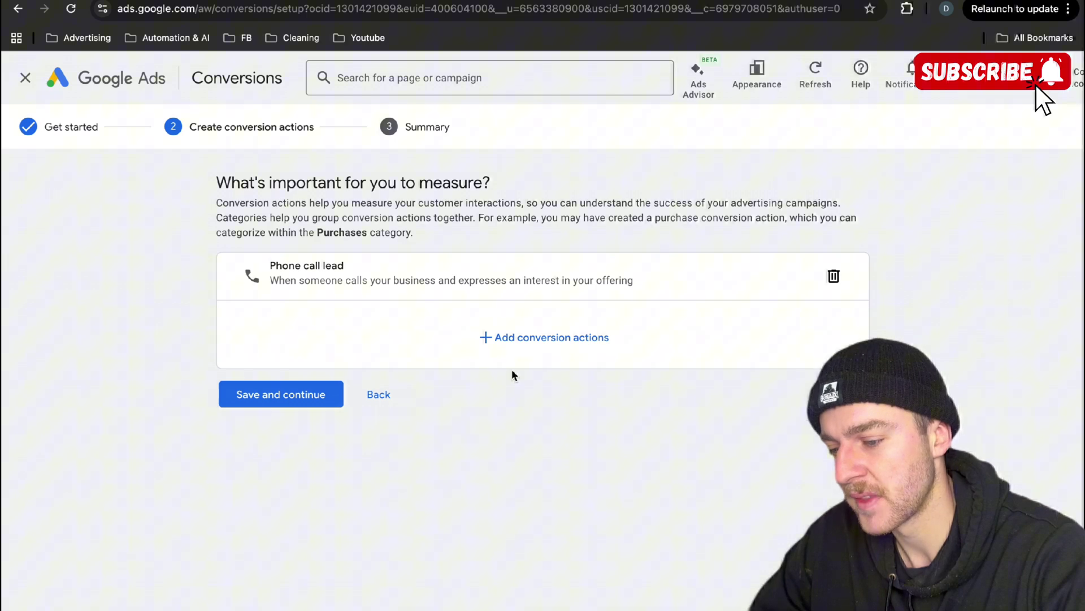
left_click(523, 337)
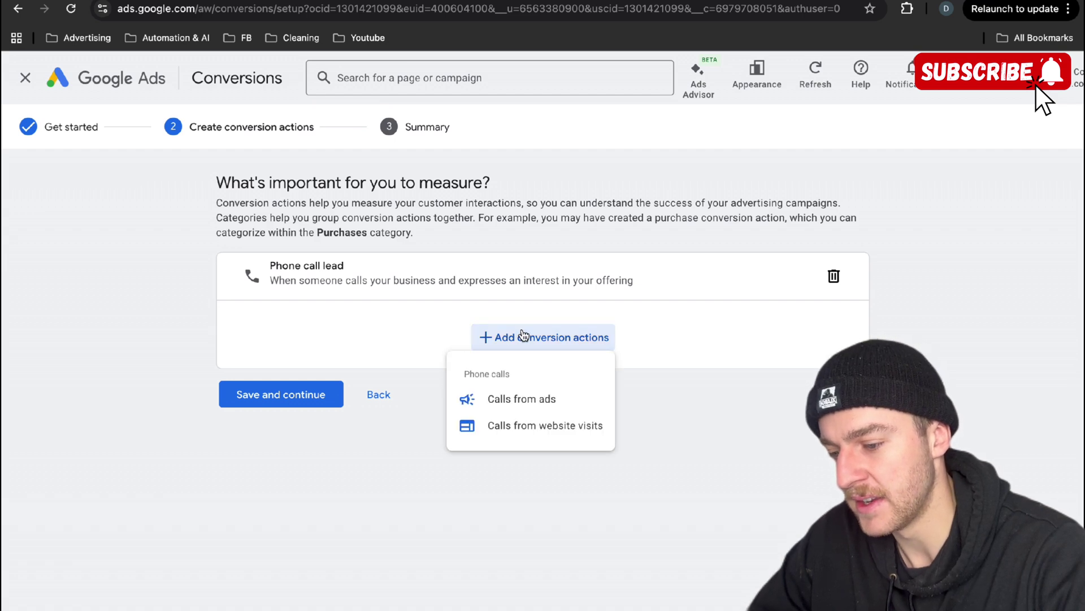
left_click(518, 399)
left_click_drag(399, 356, 554, 362)
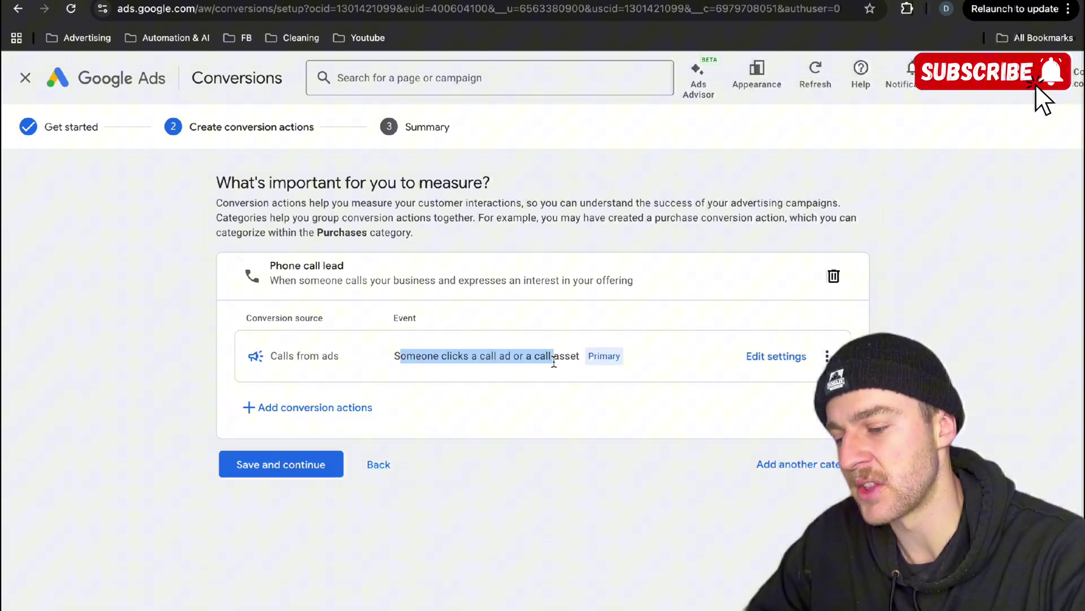
left_click(552, 358)
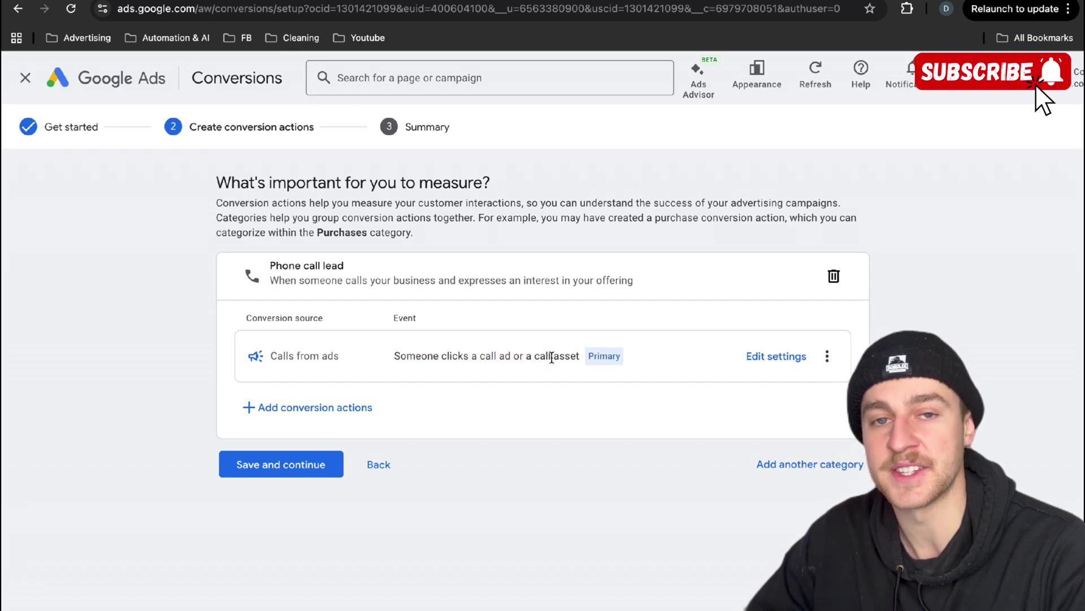
left_click(308, 407)
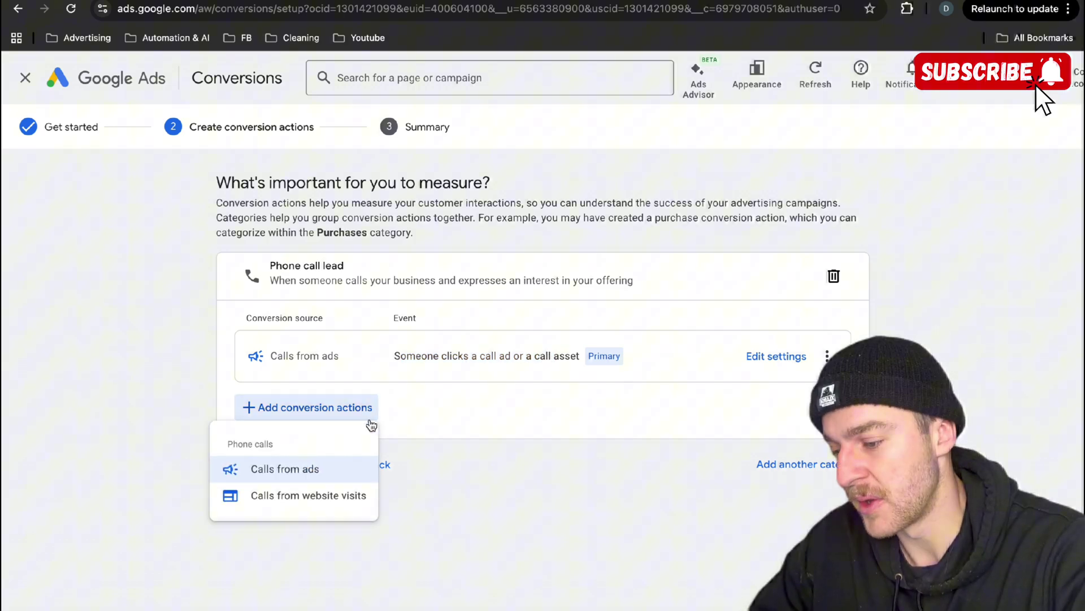
left_click(305, 495)
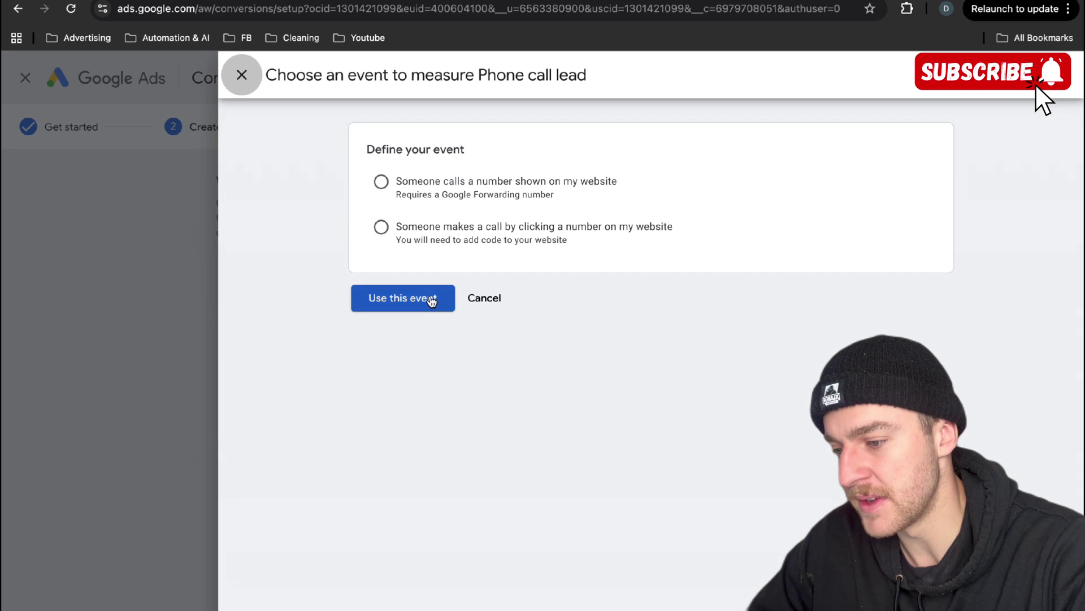
Select 'Someone calls a number shown on my website', then go to the Swift Clean site
left_click(399, 188)
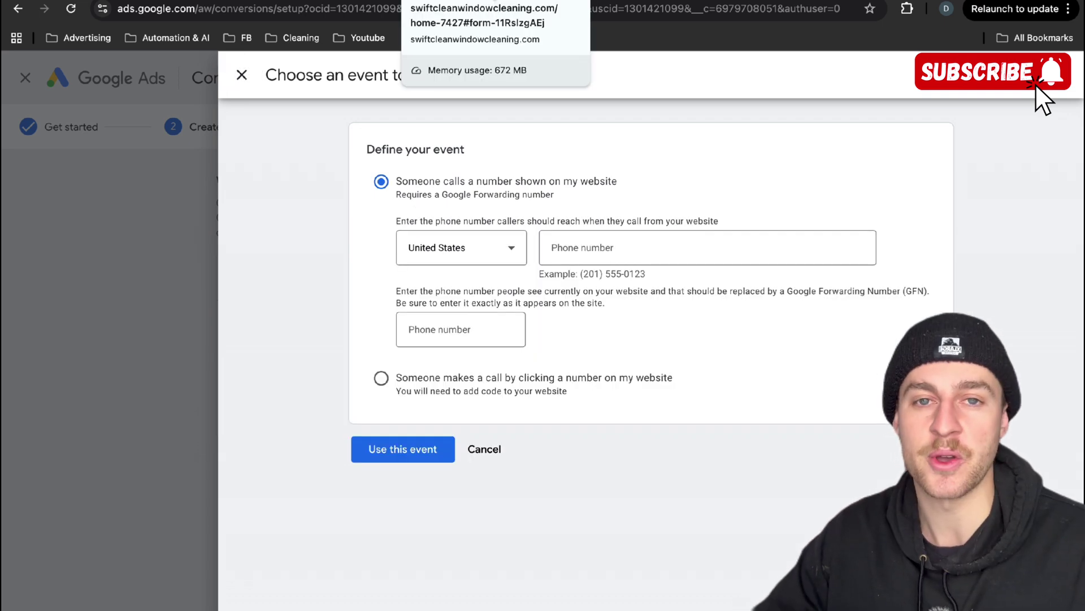
left_click(447, 0)
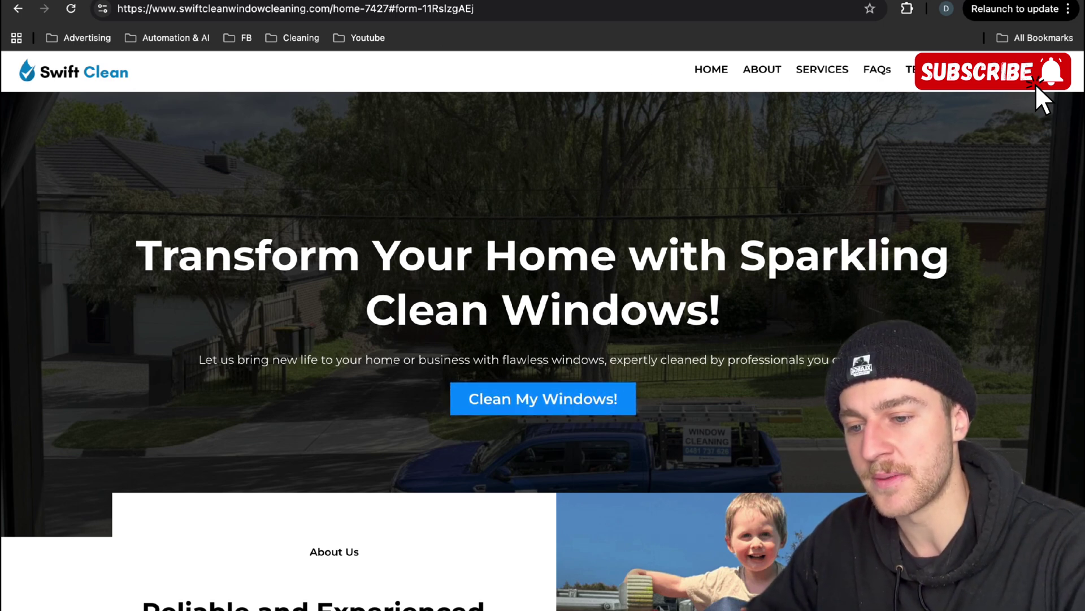
Back in the Phone call lead setup, set the phone number country to Australia
left_click(516, 1)
left_click(571, 248)
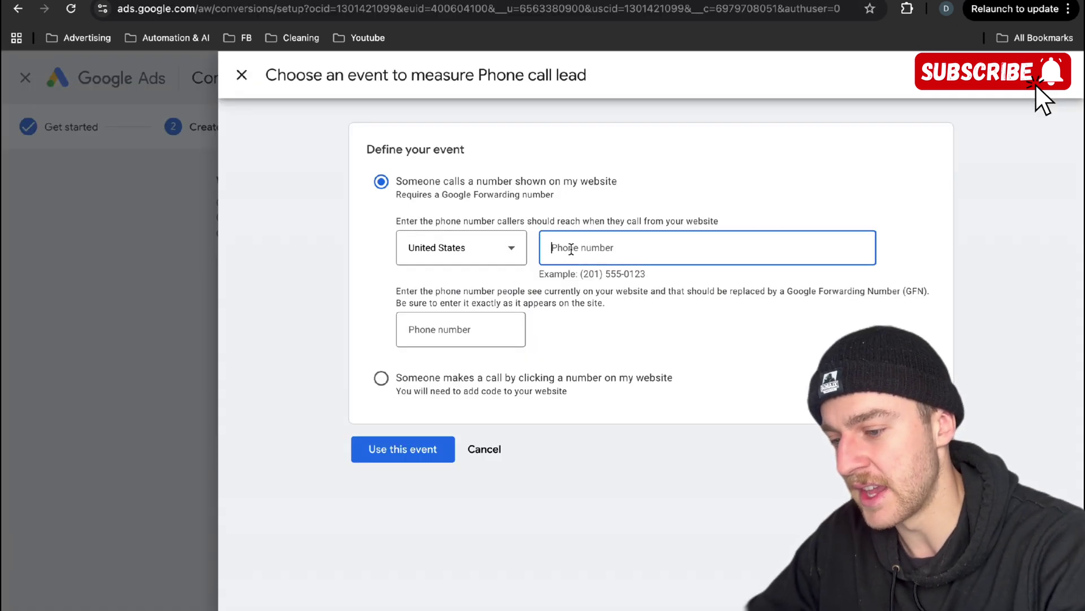
left_click_drag(648, 274, 587, 276)
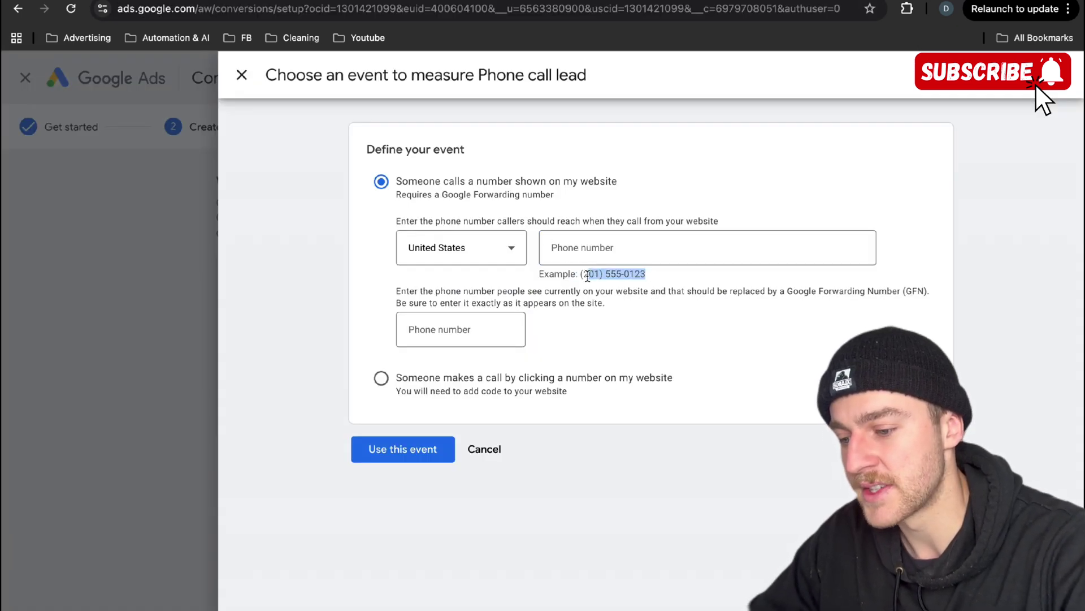
left_click(444, 258)
scroll(453, 336, "up", 10)
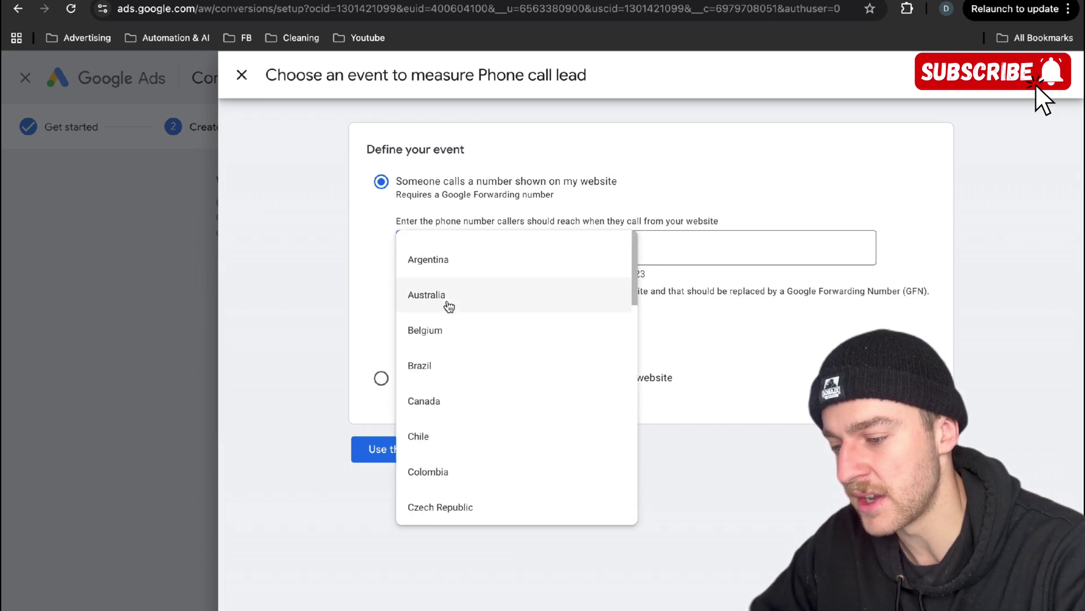
left_click(449, 306)
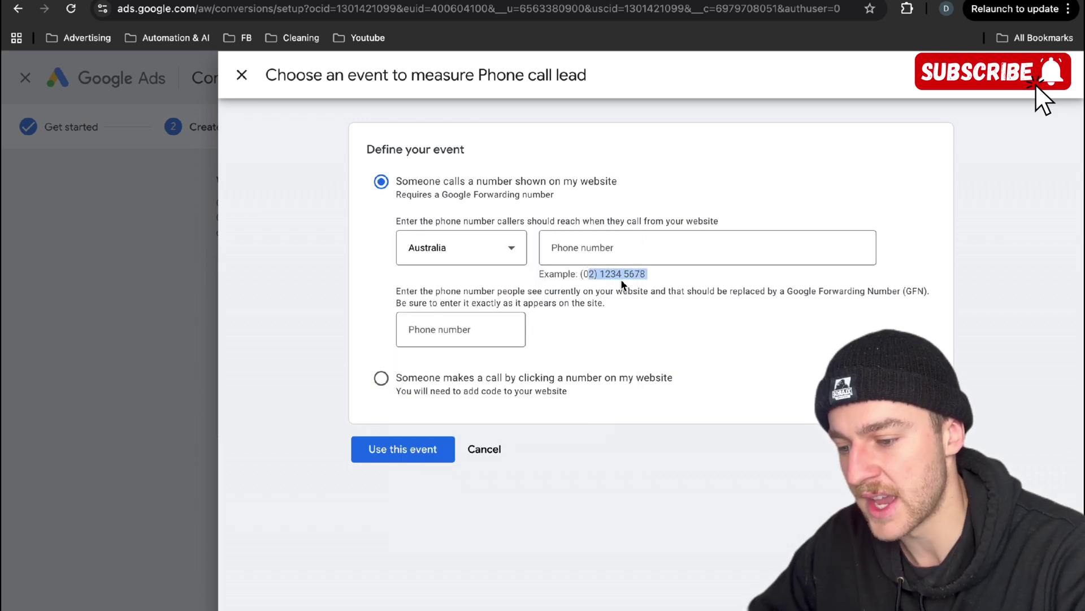
left_click(664, 284)
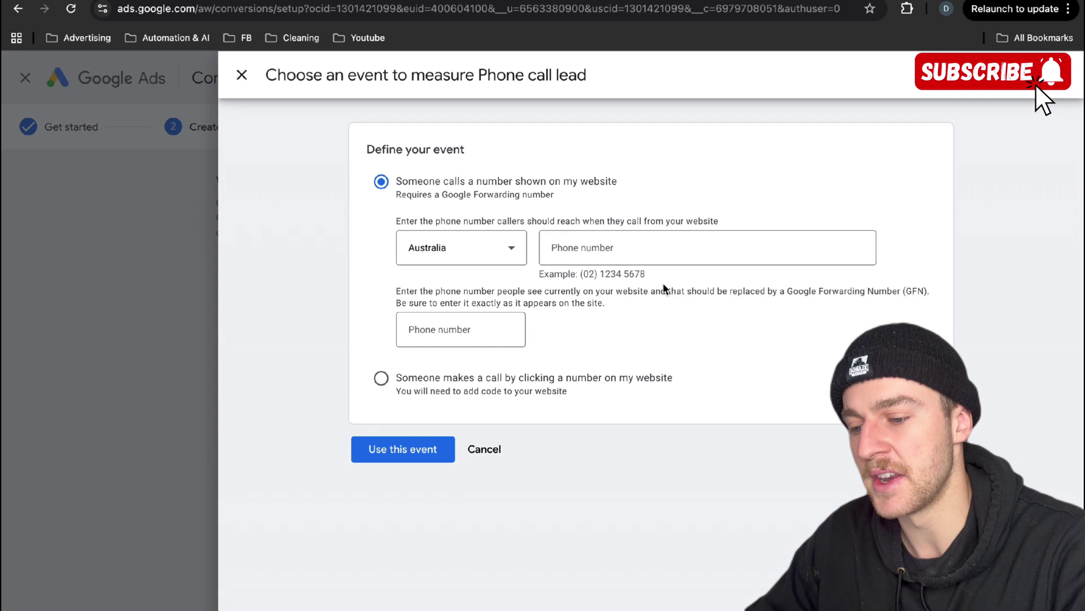
left_click(595, 277)
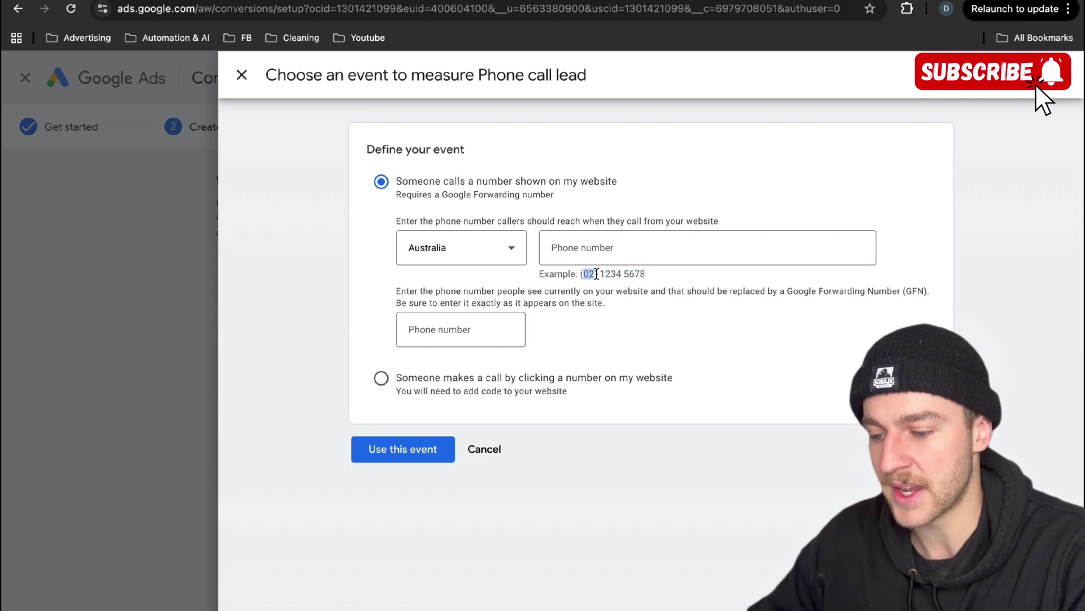
left_click_drag(601, 273, 641, 287)
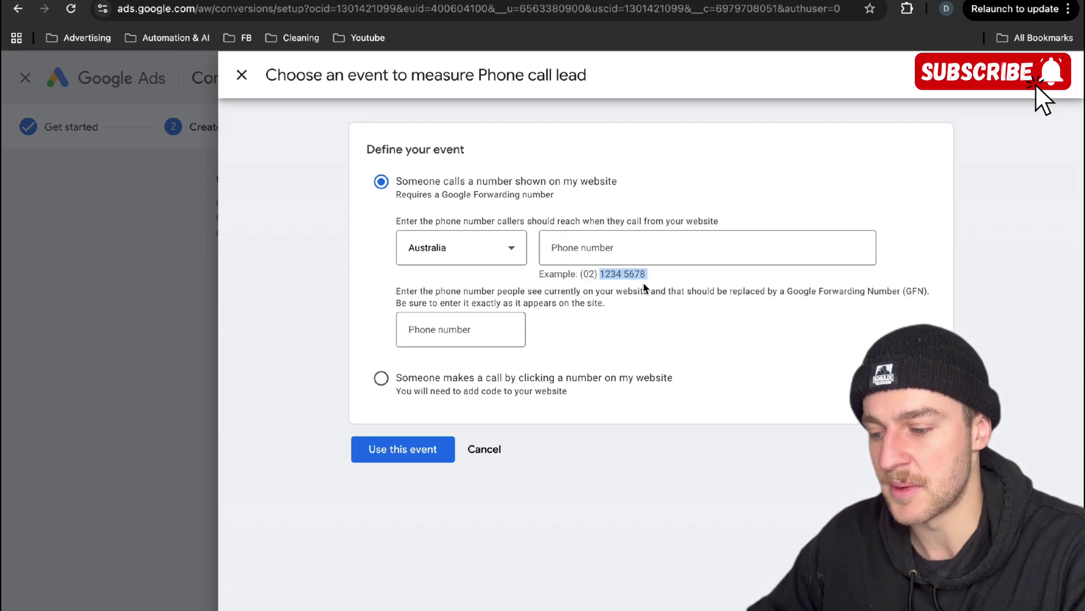
Check the Swift Clean site's phone number, then try confirming with Use this event
left_click(453, 332)
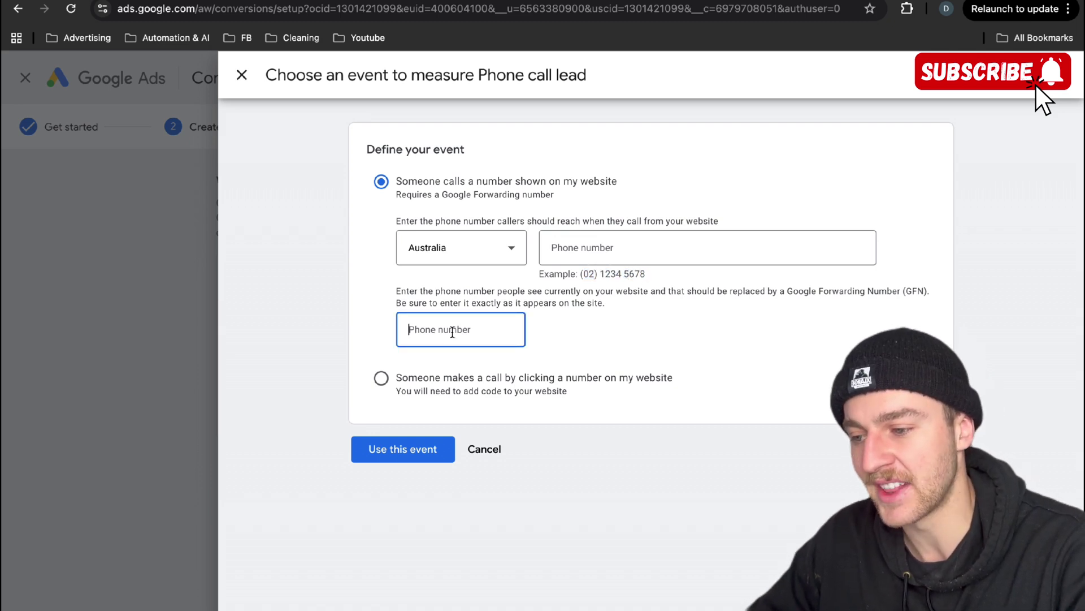
key("ctrl+Tab")
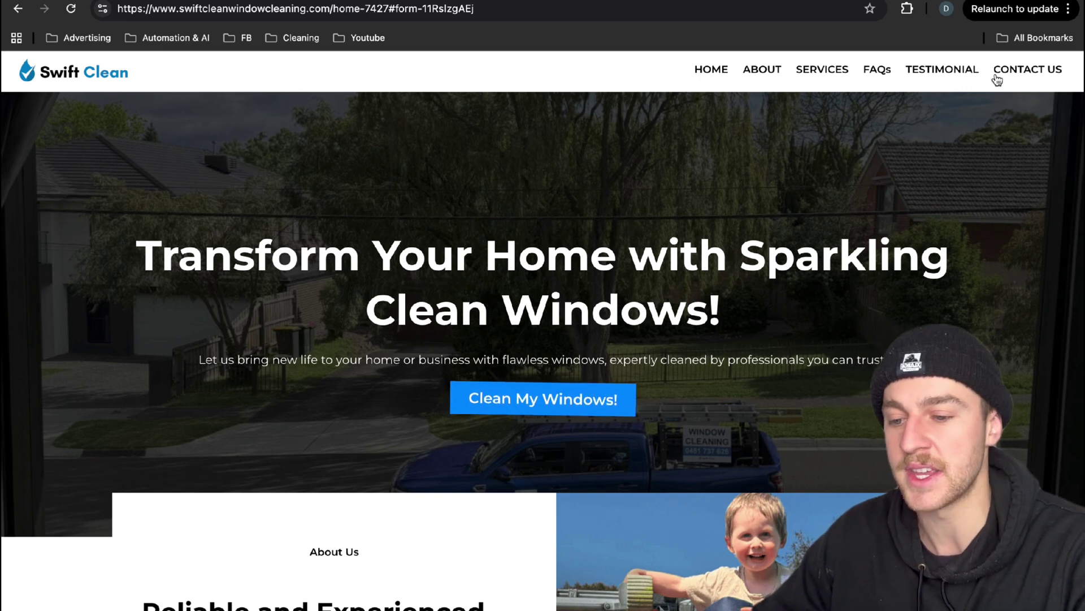
key("ctrl+shift+Tab")
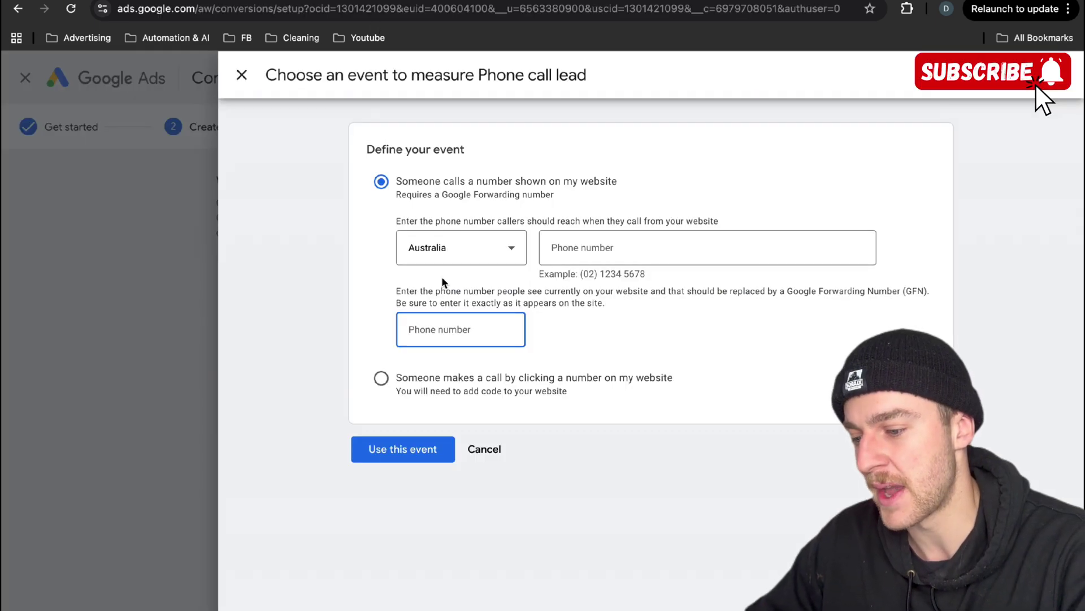
left_click(428, 450)
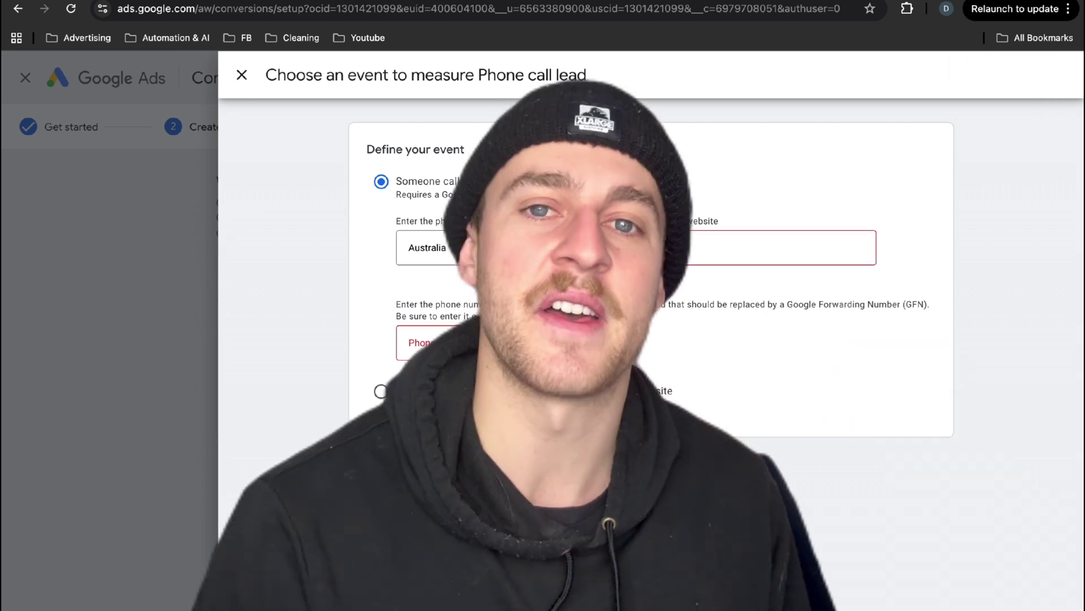